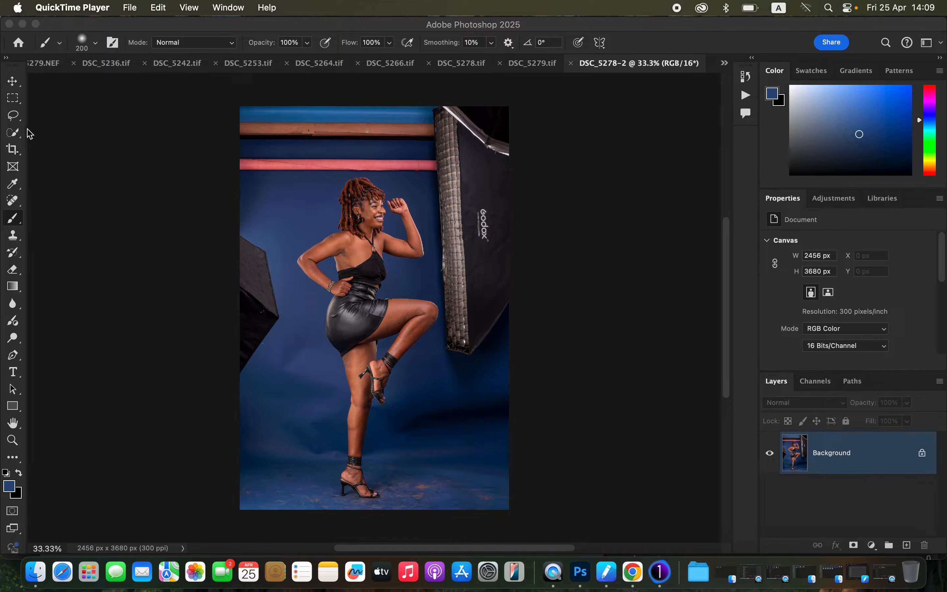
# - Duplicate the Background layer and, on the copy, remove the softbox at the photo's left edge with the Spot Healing Brush at size 400
pyautogui.click(16, 118)
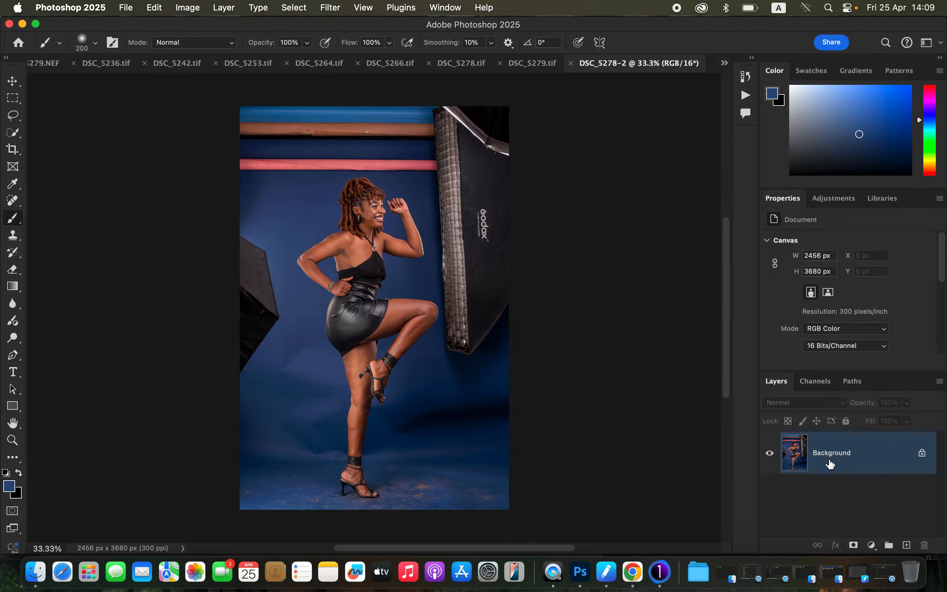
pyautogui.press('super+j')
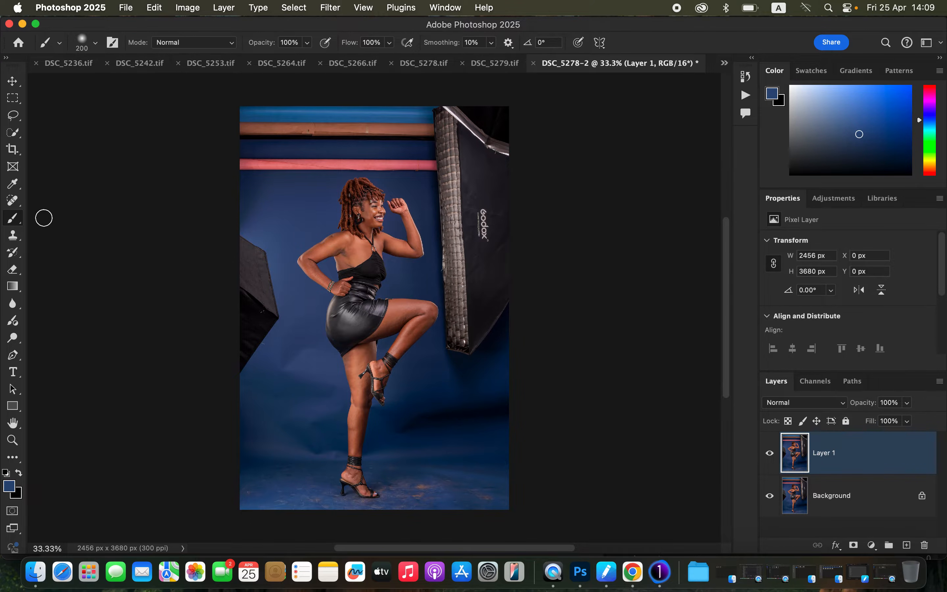
pyautogui.click(13, 204)
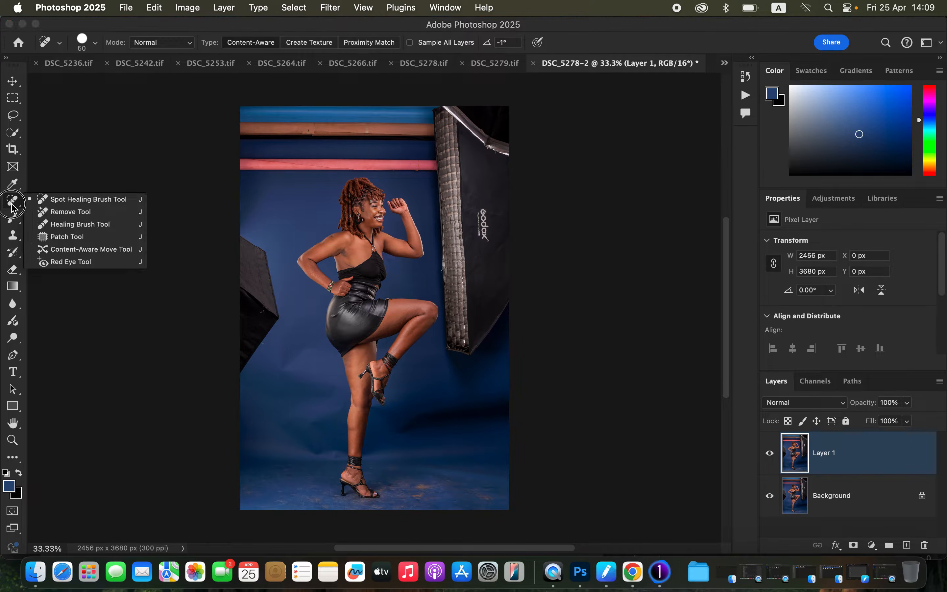
pyautogui.click(51, 199)
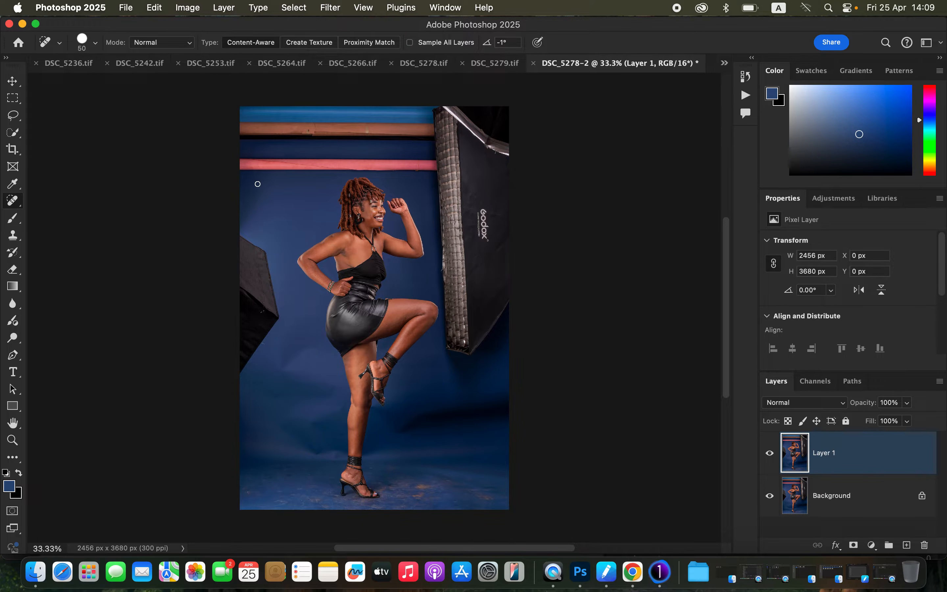
pyautogui.press(']')
pyautogui.press(']')
pyautogui.press(']')
pyautogui.press(']')
pyautogui.press(']')
pyautogui.press(']')
pyautogui.moveTo(238, 239)
pyautogui.mouseDown()
pyautogui.moveTo(259, 265)
pyautogui.moveTo(256, 286)
pyautogui.moveTo(249, 262)
pyautogui.moveTo(266, 299)
pyautogui.moveTo(255, 339)
pyautogui.moveTo(242, 240)
pyautogui.moveTo(242, 350)
pyautogui.moveTo(228, 311)
pyautogui.mouseUp()
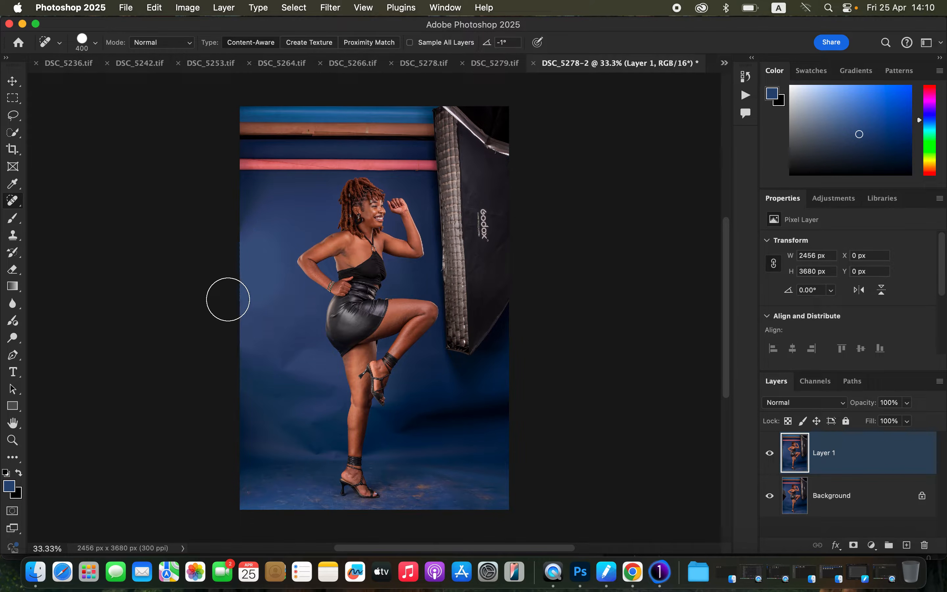
# - Remove the pink and wooden backdrop poles across the top and the large Godox softbox at the photo's right edge with the Spot Healing Brush
pyautogui.moveTo(249, 169)
pyautogui.mouseDown()
pyautogui.moveTo(292, 154)
pyautogui.moveTo(432, 160)
pyautogui.mouseUp()
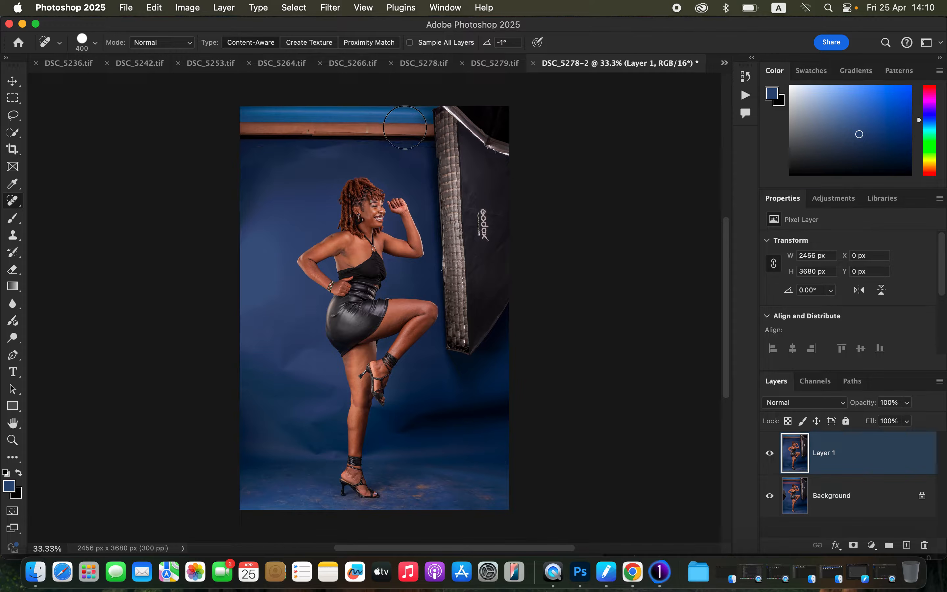
pyautogui.moveTo(264, 130)
pyautogui.mouseDown()
pyautogui.moveTo(251, 123)
pyautogui.moveTo(392, 120)
pyautogui.moveTo(293, 130)
pyautogui.mouseUp()
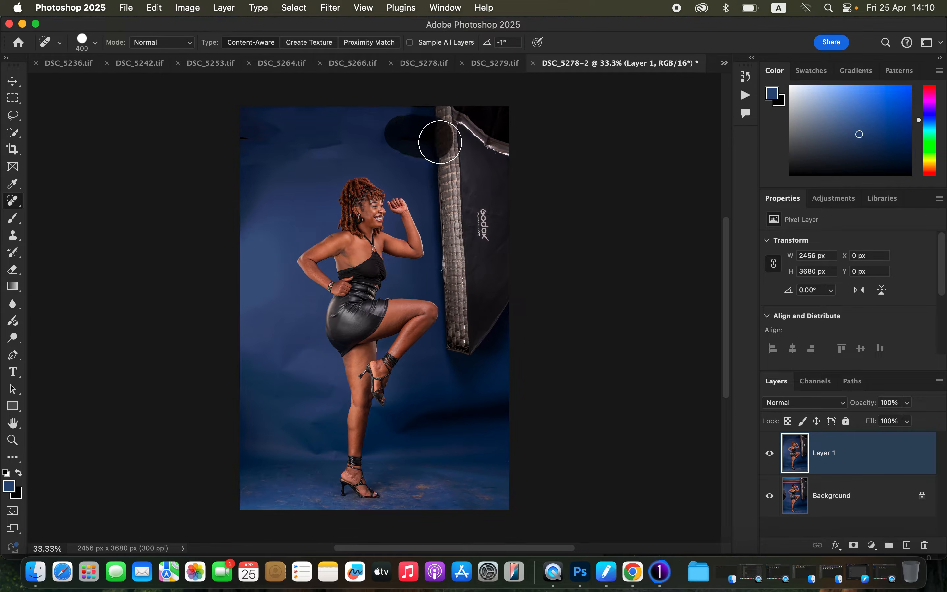
pyautogui.moveTo(440, 106)
pyautogui.mouseDown()
pyautogui.moveTo(468, 352)
pyautogui.moveTo(482, 331)
pyautogui.moveTo(490, 253)
pyautogui.moveTo(487, 141)
pyautogui.moveTo(483, 246)
pyautogui.moveTo(460, 141)
pyautogui.moveTo(439, 122)
pyautogui.moveTo(490, 123)
pyautogui.moveTo(500, 291)
pyautogui.moveTo(491, 340)
pyautogui.moveTo(512, 294)
pyautogui.mouseUp()
pyautogui.moveTo(467, 322)
pyautogui.mouseDown()
pyautogui.moveTo(455, 345)
pyautogui.moveTo(483, 324)
pyautogui.moveTo(450, 343)
pyautogui.mouseUp()
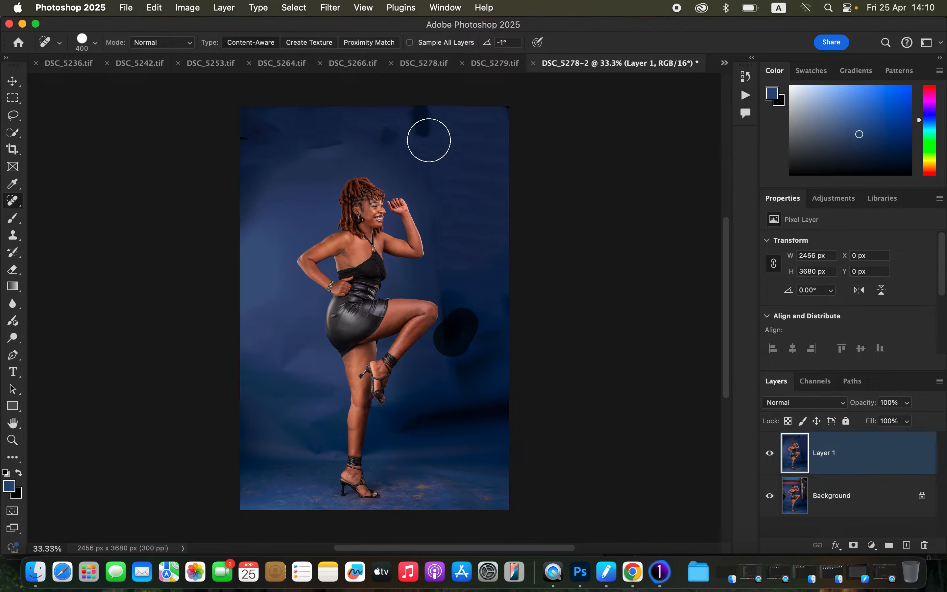
# - Heal the remaining dark patches above the woman, beside her knee and at the photo's upper-left edge
pyautogui.moveTo(427, 139)
pyautogui.mouseDown()
pyautogui.moveTo(422, 110)
pyautogui.moveTo(419, 117)
pyautogui.mouseUp()
pyautogui.click(390, 135)
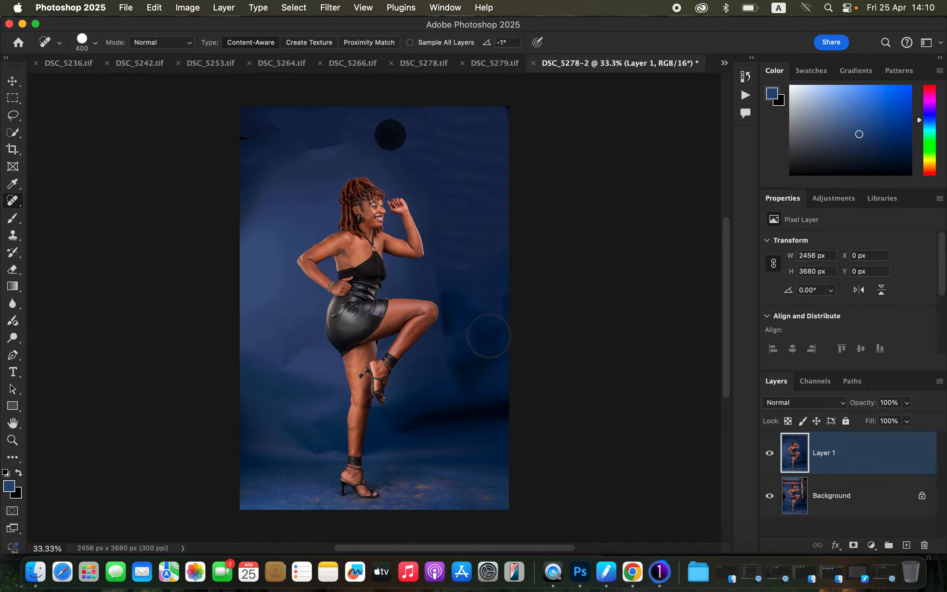
pyautogui.click(482, 346)
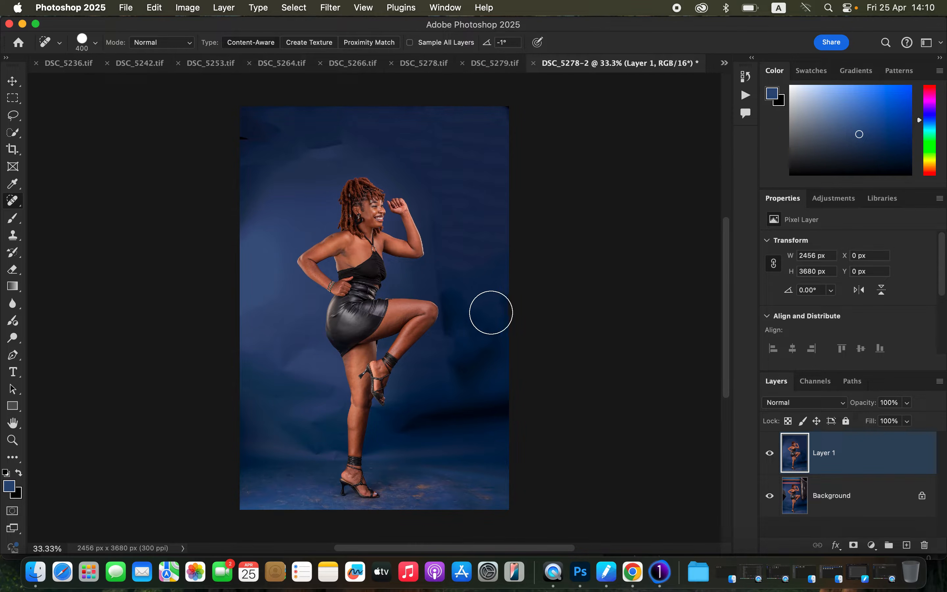
pyautogui.click(249, 137)
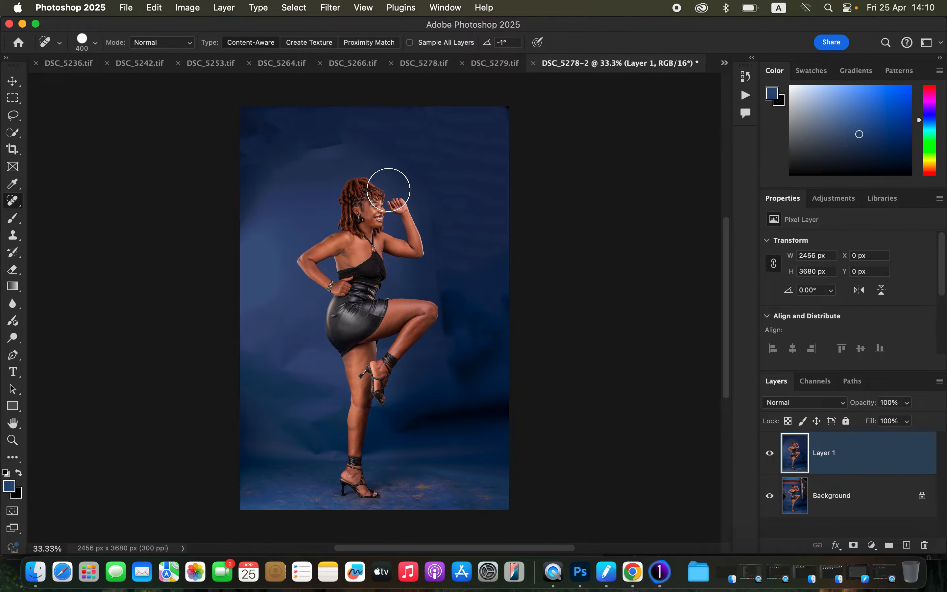
pyautogui.click(771, 456)
# - Crop to the 4:5 (8:10) ratio, extending the canvas beyond both sides of the photo to 2861 x 3576 px
pyautogui.click(14, 151)
pyautogui.click(117, 43)
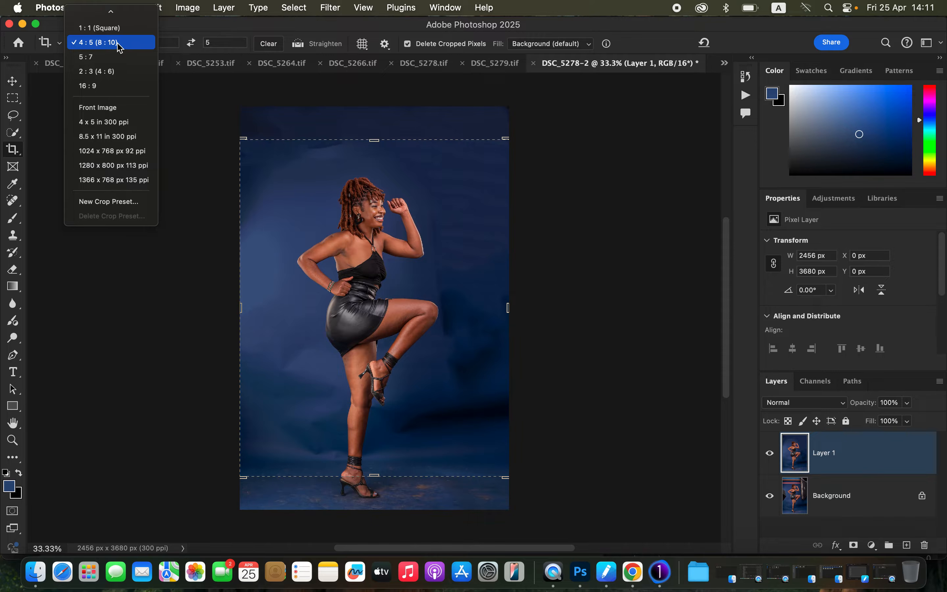
pyautogui.click(117, 43)
pyautogui.moveTo(246, 472); pyautogui.dragTo(231, 494)
pyautogui.moveTo(519, 123); pyautogui.dragTo(529, 112)
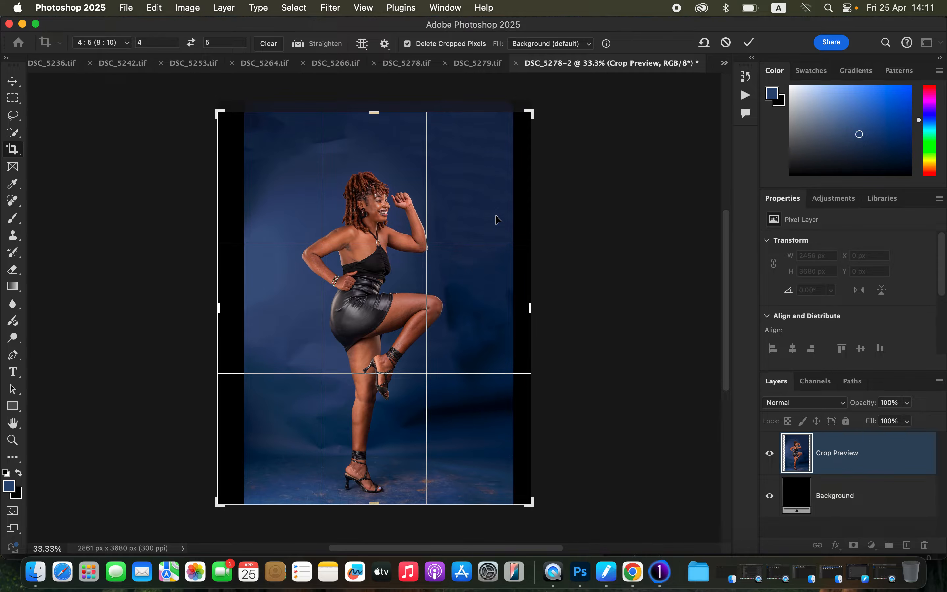
pyautogui.press('Return')
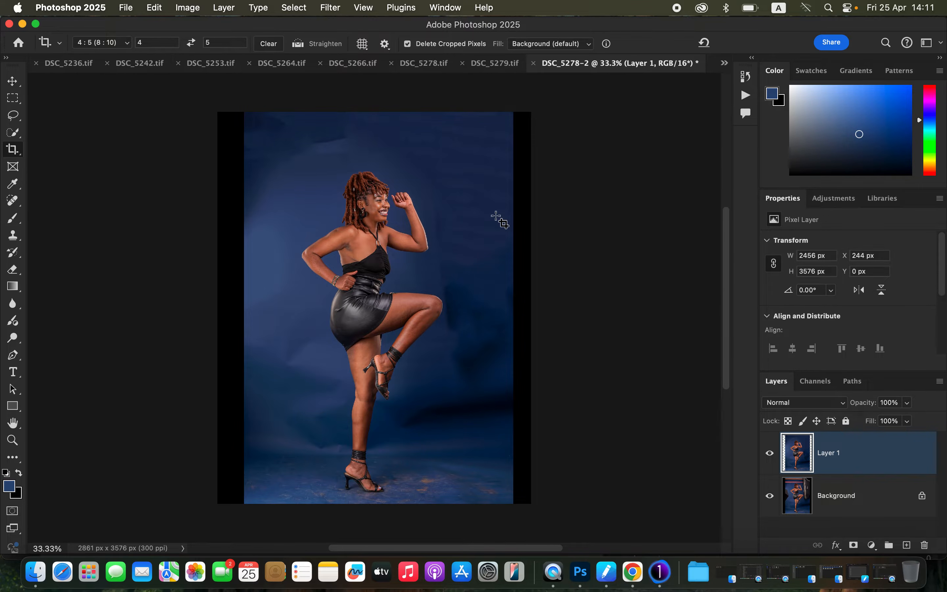
# - Try to fill the black strip along the canvas's right edge with the Spot Healing Brush
pyautogui.click(13, 202)
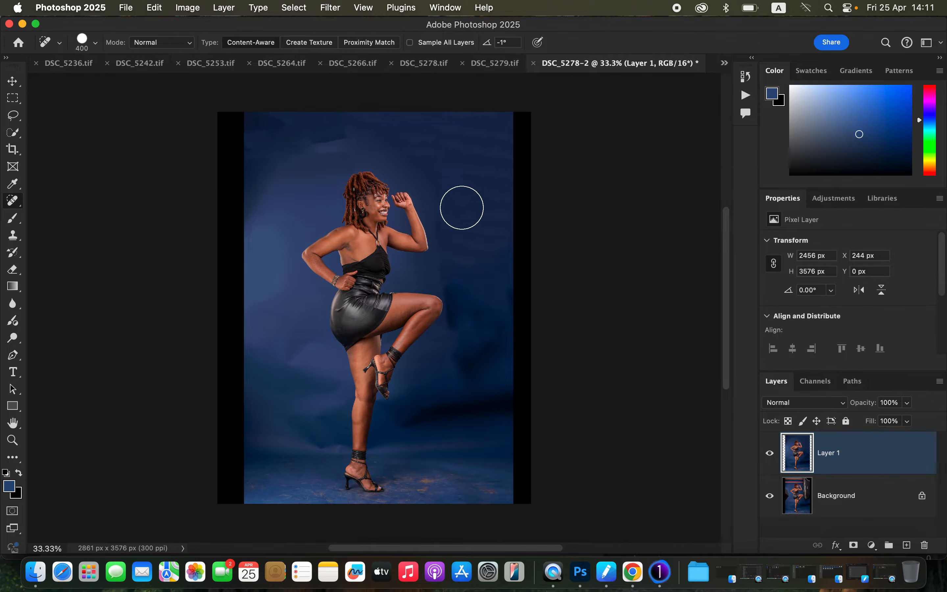
pyautogui.moveTo(517, 138); pyautogui.dragTo(529, 525)
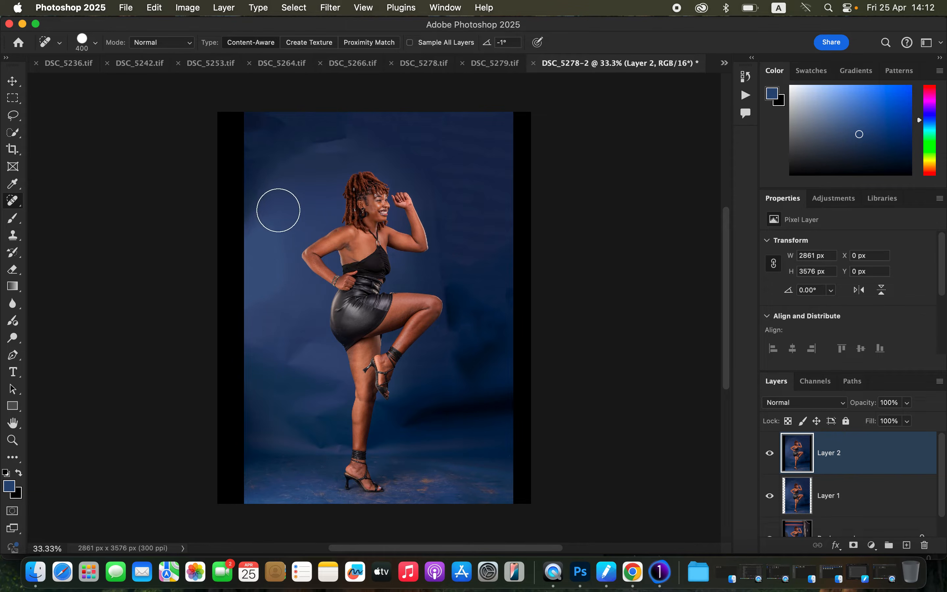
# - Select the woman on Layer 2 with Select Subject, then invert the selection to target only the background
pyautogui.click(293, 8)
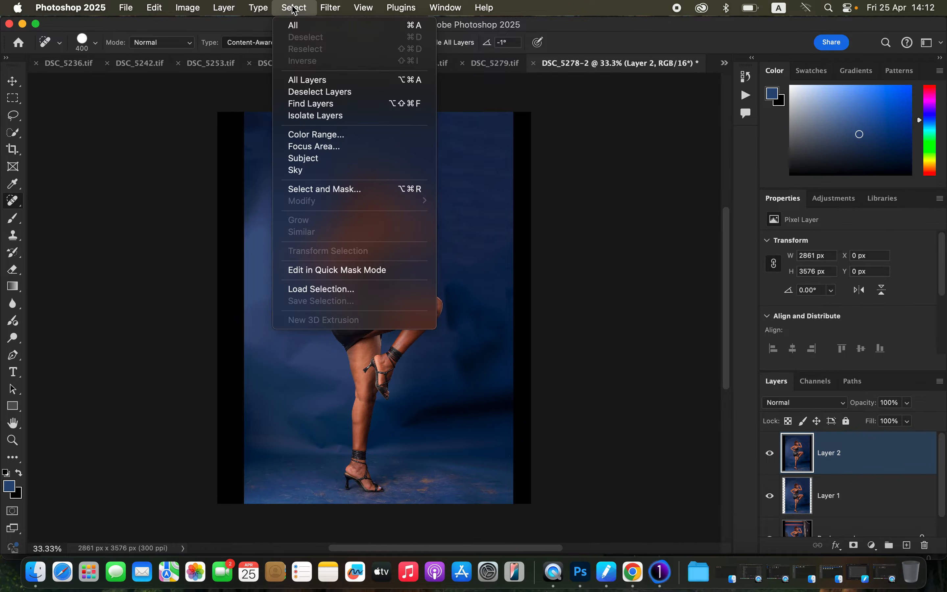
pyautogui.click(332, 158)
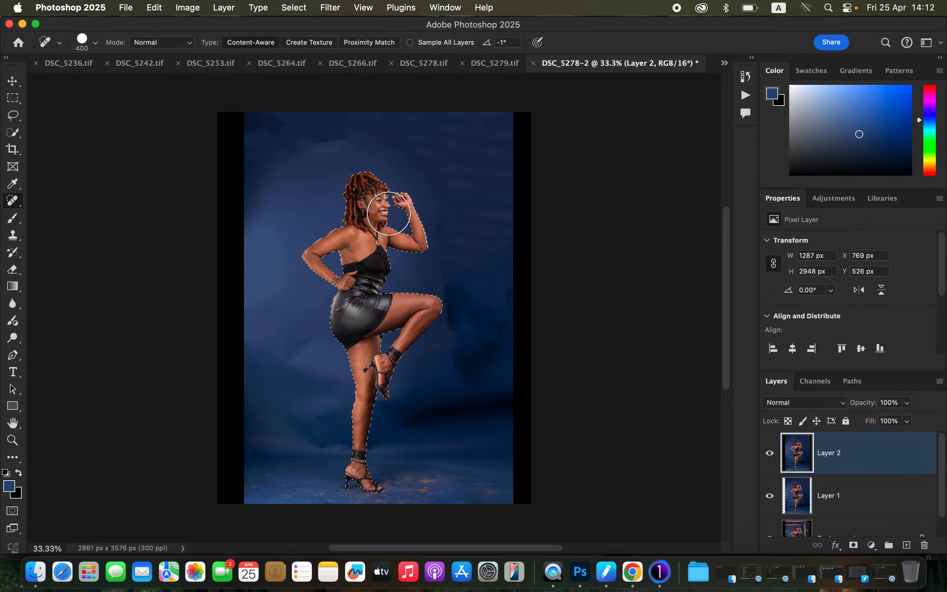
pyautogui.click(16, 137)
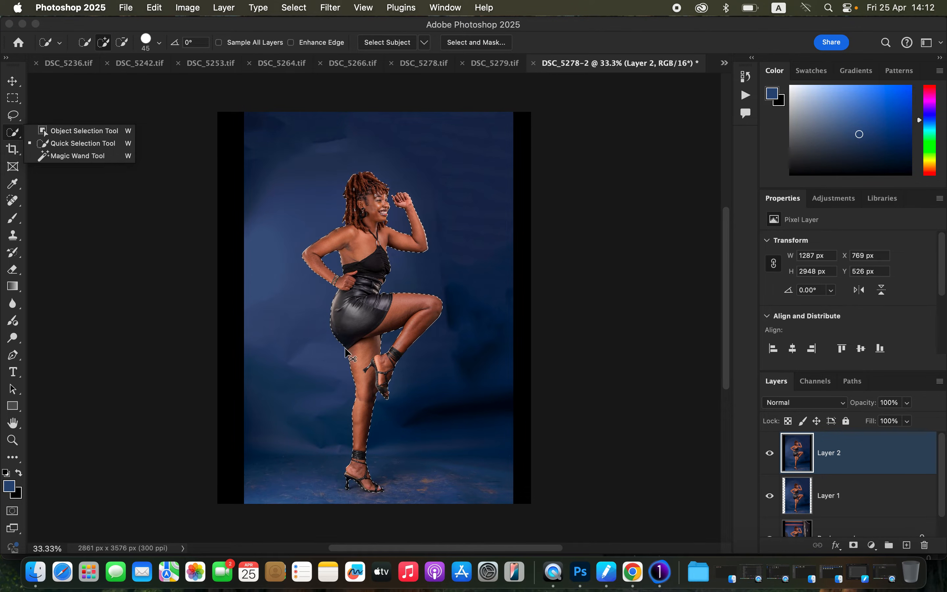
pyautogui.press('super+equal')
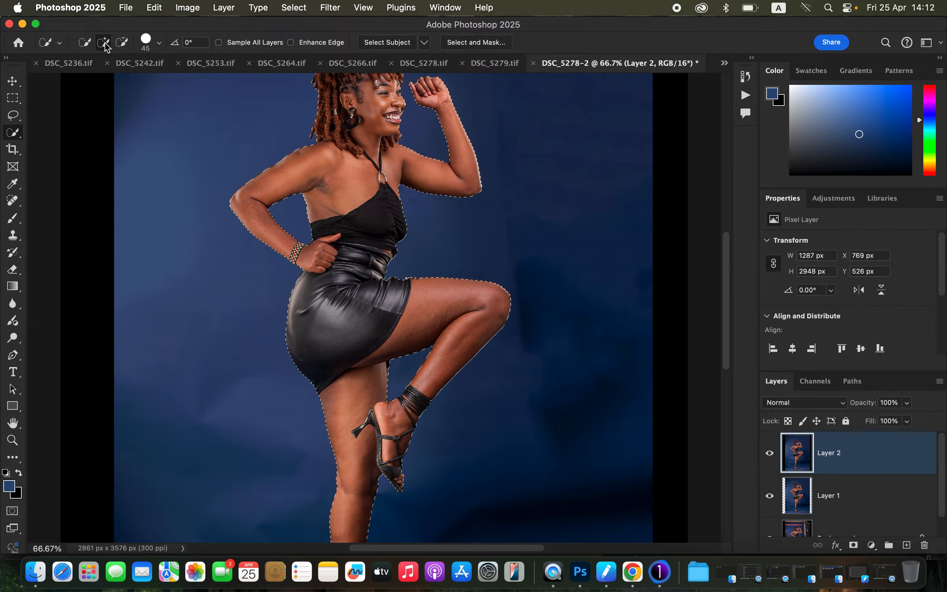
pyautogui.click(123, 43)
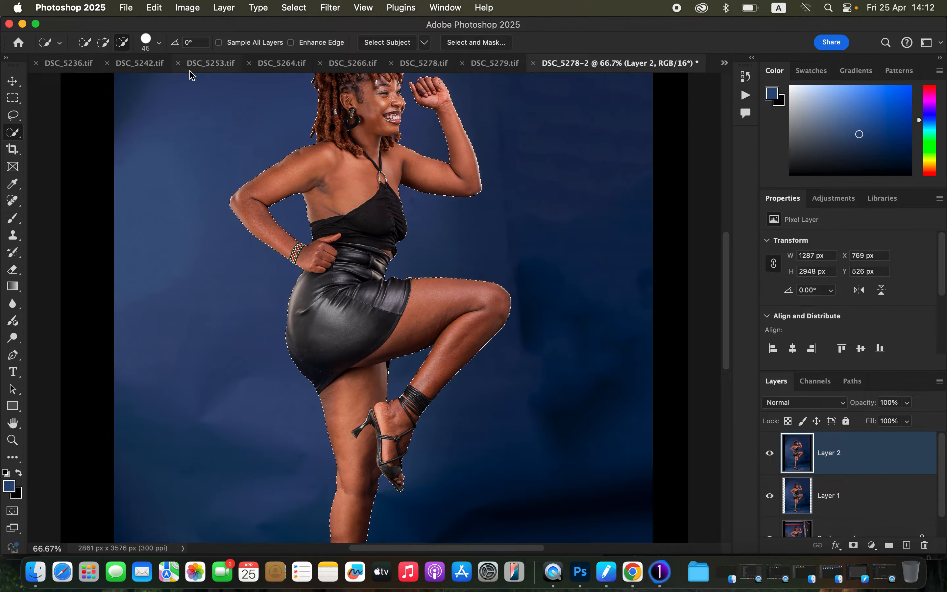
pyautogui.press('super+minus')
pyautogui.press('super+minus')
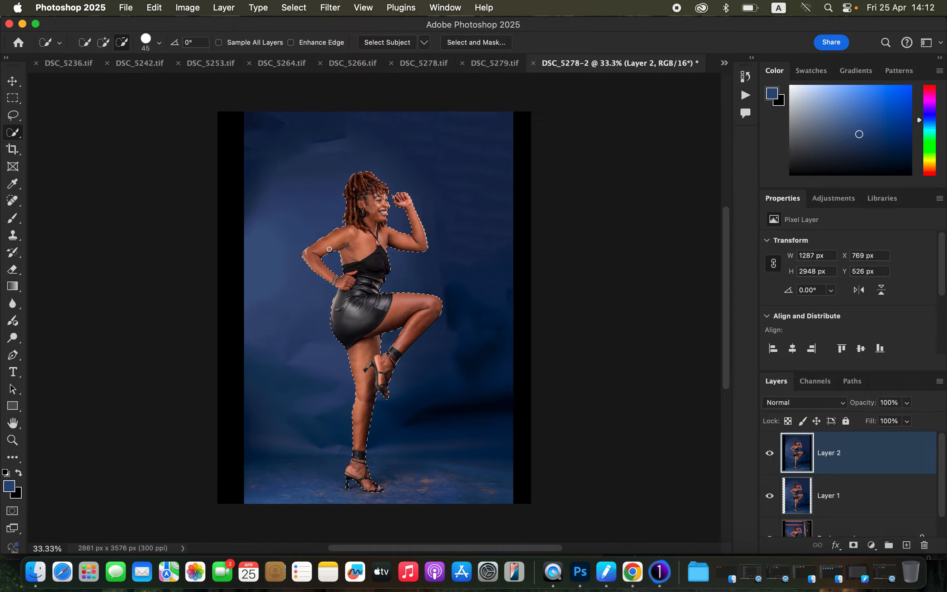
pyautogui.click(294, 8)
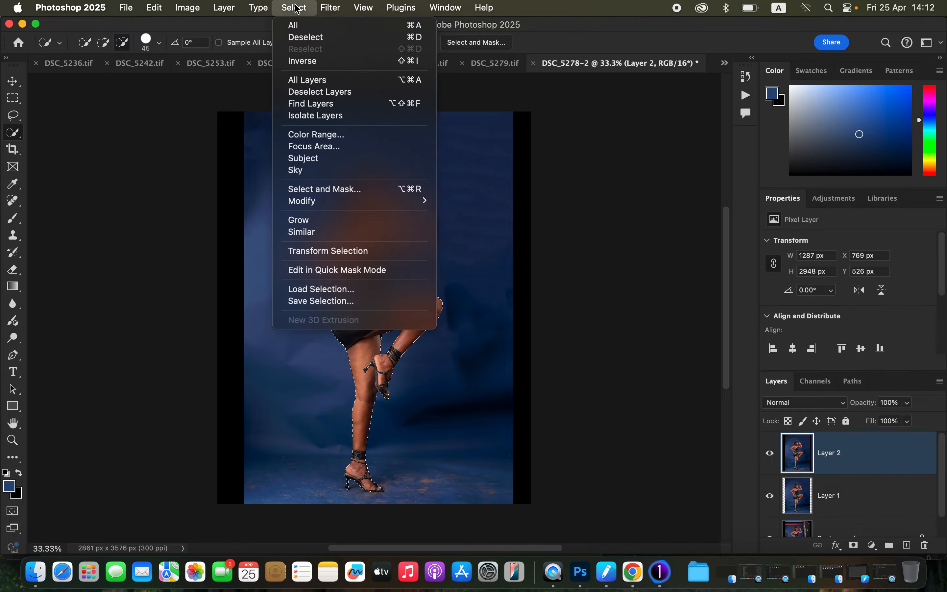
pyautogui.click(305, 61)
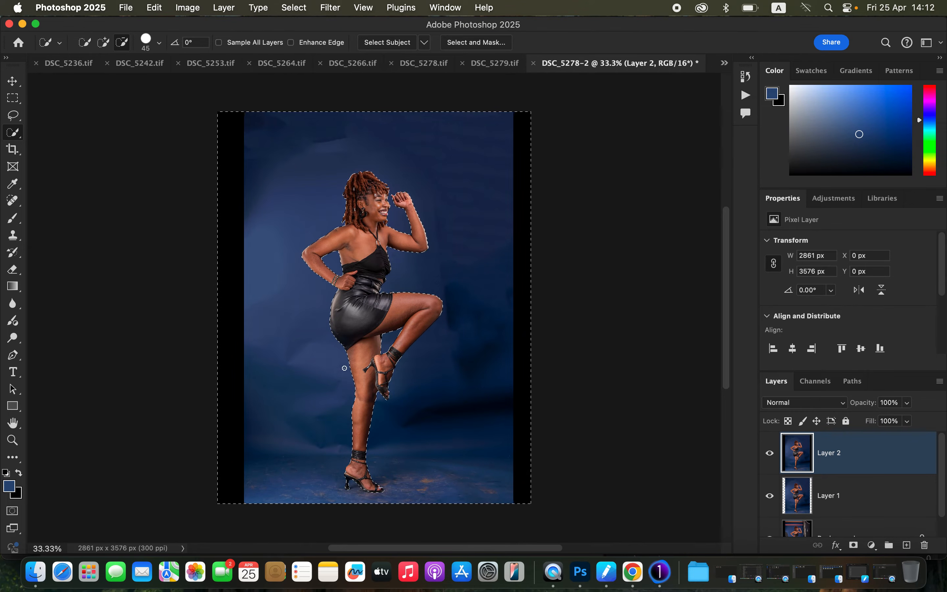
# - Paint the upper-left backdrop and the top of the left black strip in a sampled blue, using the Brush at size 600 and 62% flow
pyautogui.click(13, 219)
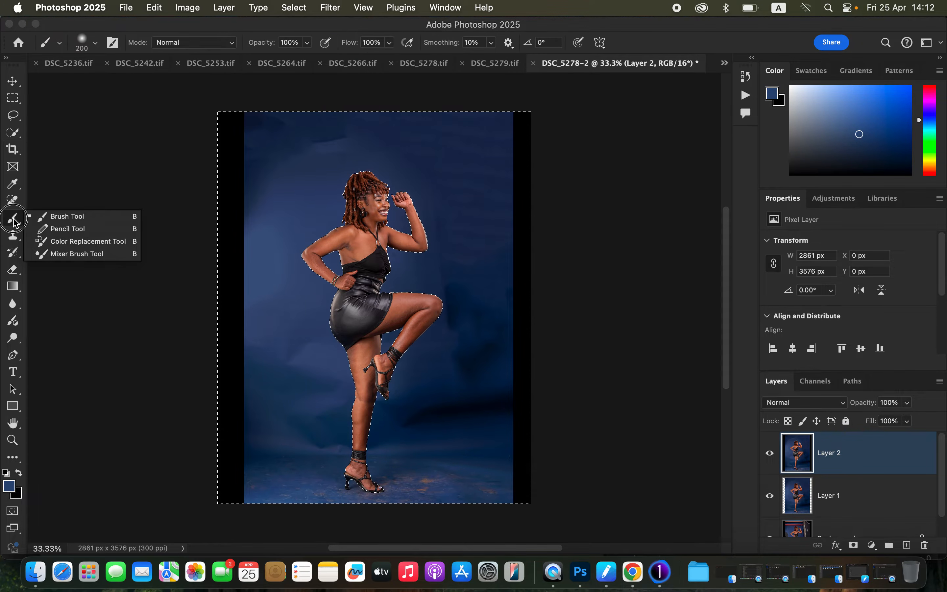
pyautogui.click(63, 216)
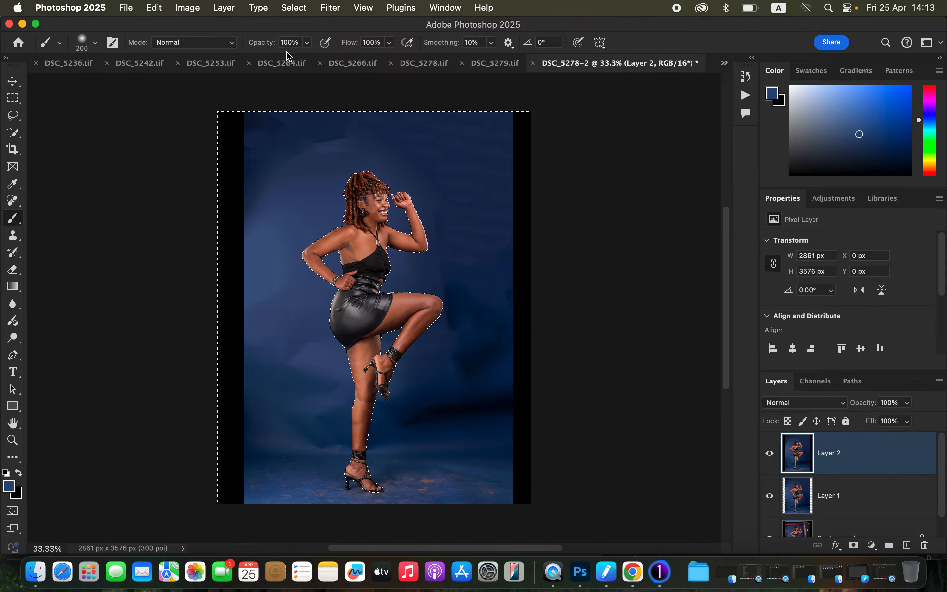
pyautogui.click(390, 42)
pyautogui.moveTo(391, 57); pyautogui.dragTo(369, 64)
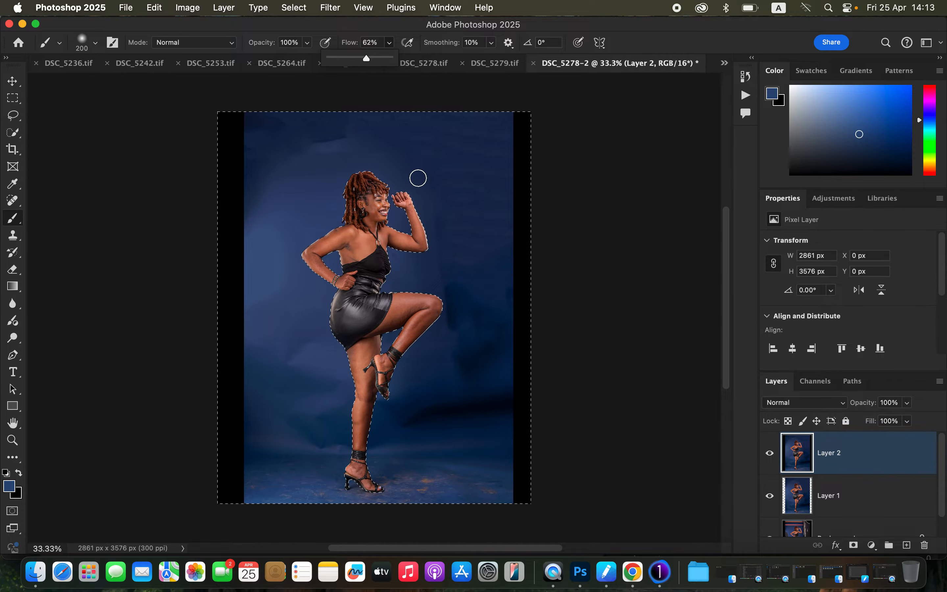
pyautogui.click(389, 159)
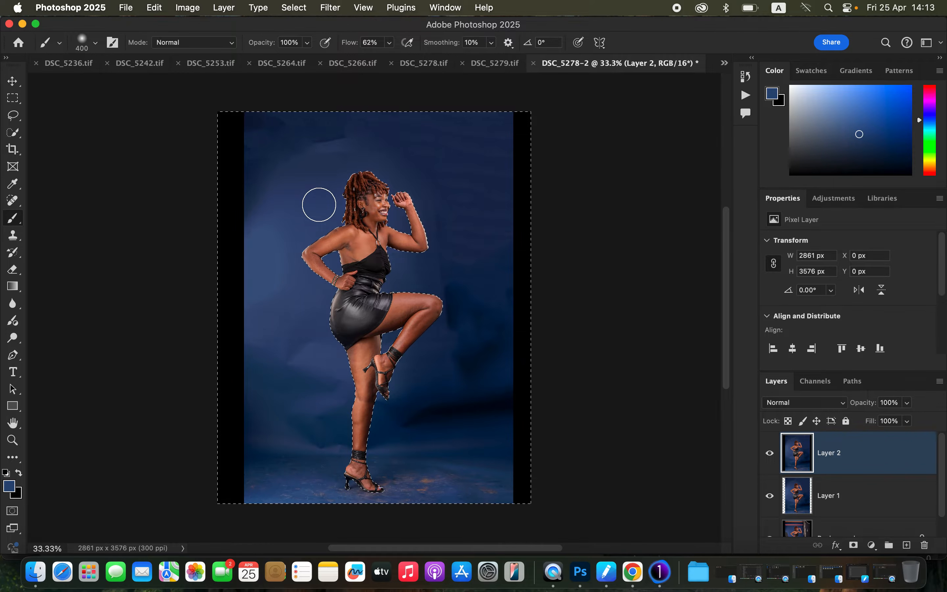
pyautogui.keyDown('alt'); pyautogui.click(319, 199); pyautogui.keyUp('alt')
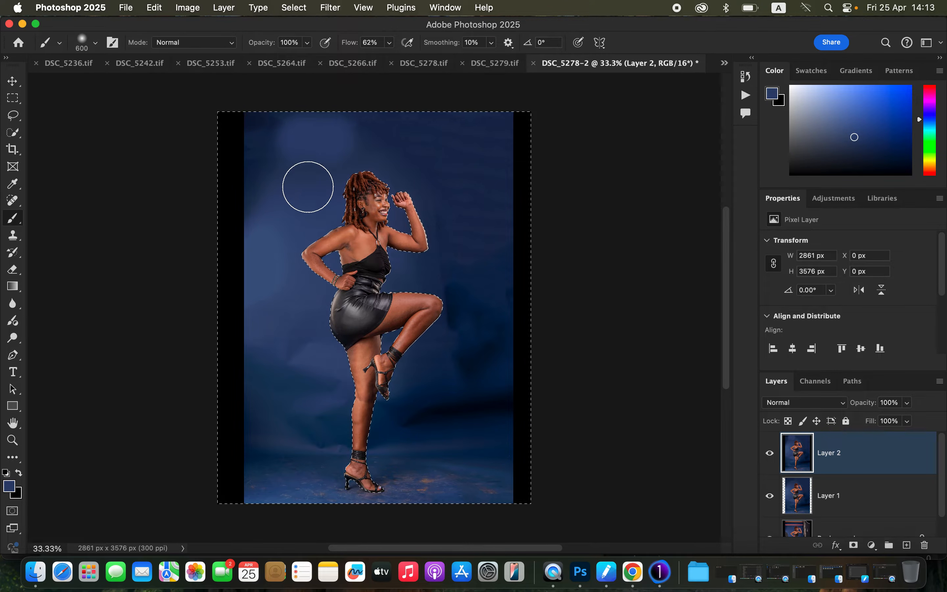
pyautogui.keyDown('alt'); pyautogui.click(329, 179); pyautogui.keyUp('alt')
pyautogui.keyDown('alt'); pyautogui.click(329, 175); pyautogui.keyUp('alt')
pyautogui.keyDown('alt'); pyautogui.click(325, 177); pyautogui.keyUp('alt')
pyautogui.keyDown('alt'); pyautogui.click(328, 176); pyautogui.keyUp('alt')
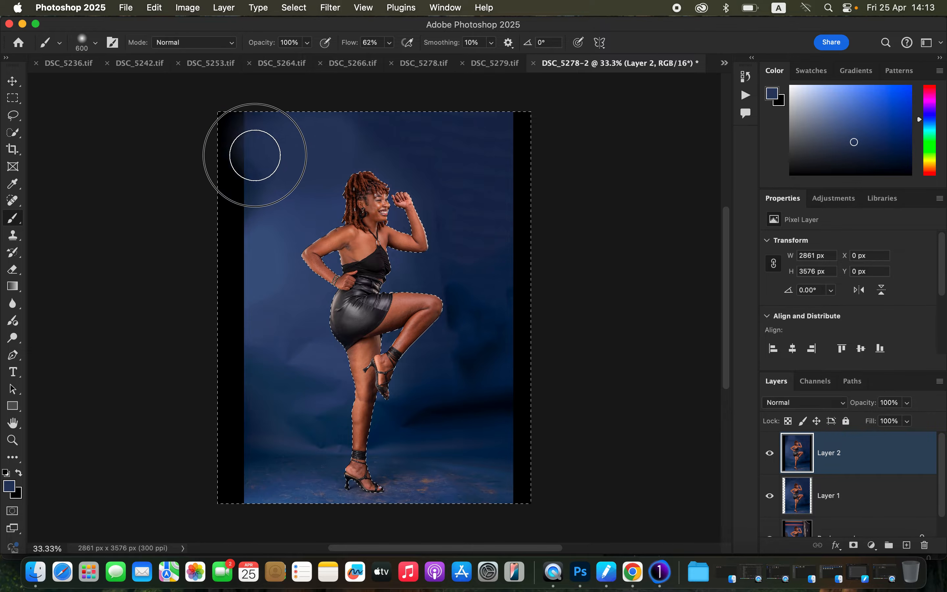
pyautogui.moveTo(241, 132); pyautogui.dragTo(232, 159)
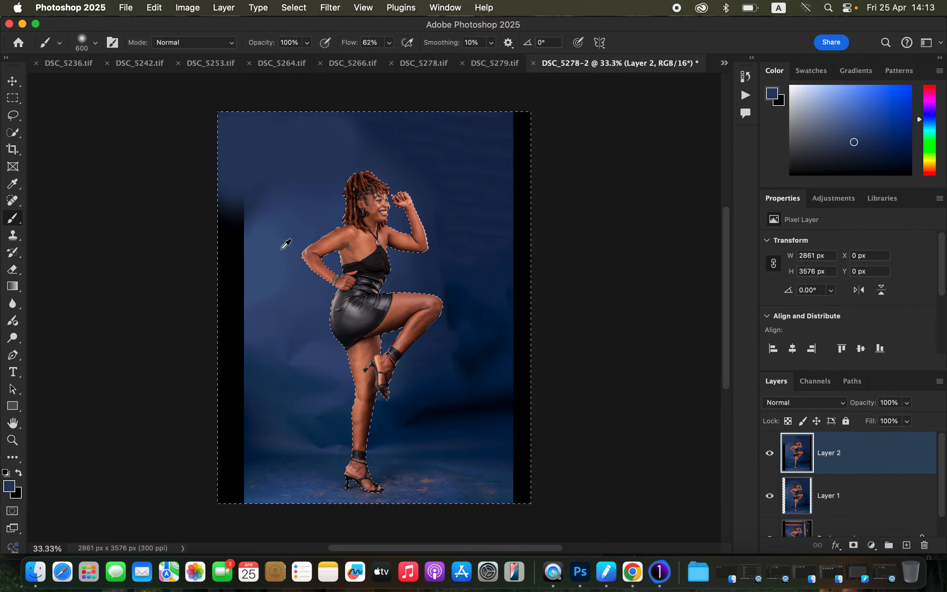
# - Paint over the left black strip and adjoining backdrop down to just above the floor with blues sampled from nearby areas
pyautogui.keyDown('alt'); pyautogui.click(265, 244); pyautogui.keyUp('alt')
pyautogui.moveTo(237, 217); pyautogui.dragTo(234, 251)
pyautogui.keyDown('alt'); pyautogui.click(261, 333); pyautogui.keyUp('alt')
pyautogui.moveTo(235, 301); pyautogui.dragTo(241, 332)
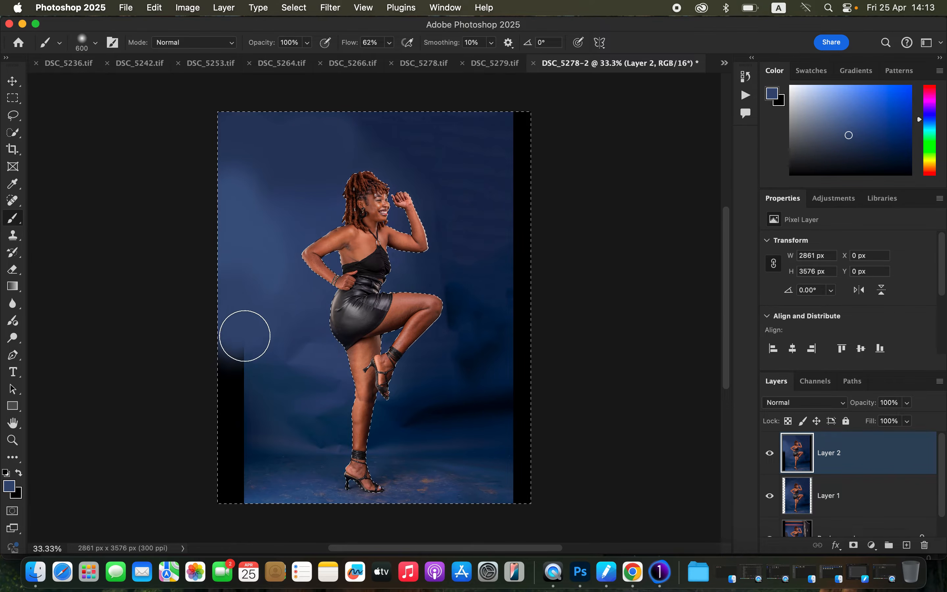
pyautogui.keyDown('alt'); pyautogui.click(305, 328); pyautogui.keyUp('alt')
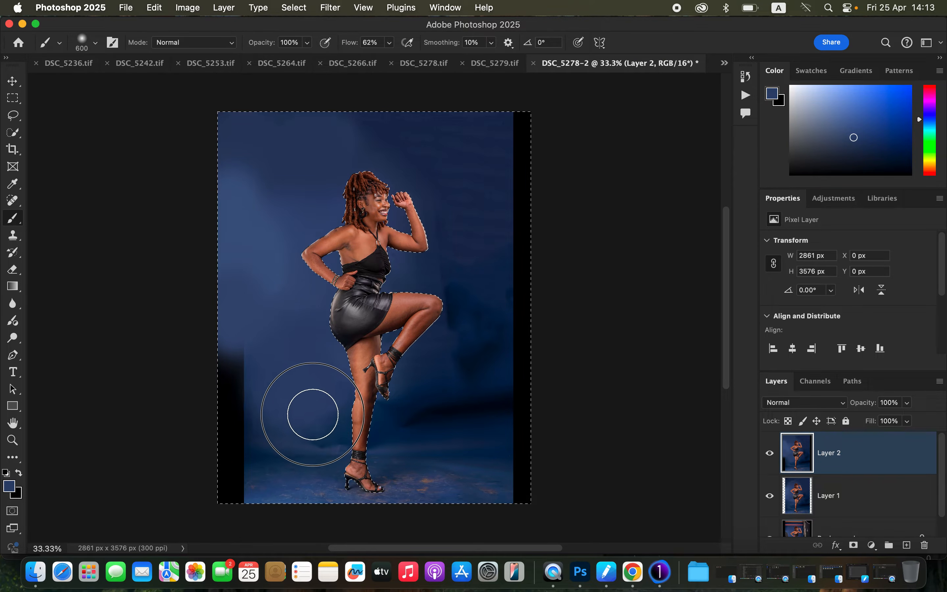
pyautogui.moveTo(253, 361)
pyautogui.mouseDown()
pyautogui.moveTo(241, 364)
pyautogui.moveTo(230, 391)
pyautogui.moveTo(235, 412)
pyautogui.moveTo(250, 419)
pyautogui.moveTo(233, 417)
pyautogui.mouseUp()
pyautogui.keyDown('alt'); pyautogui.click(247, 412); pyautogui.keyUp('alt')
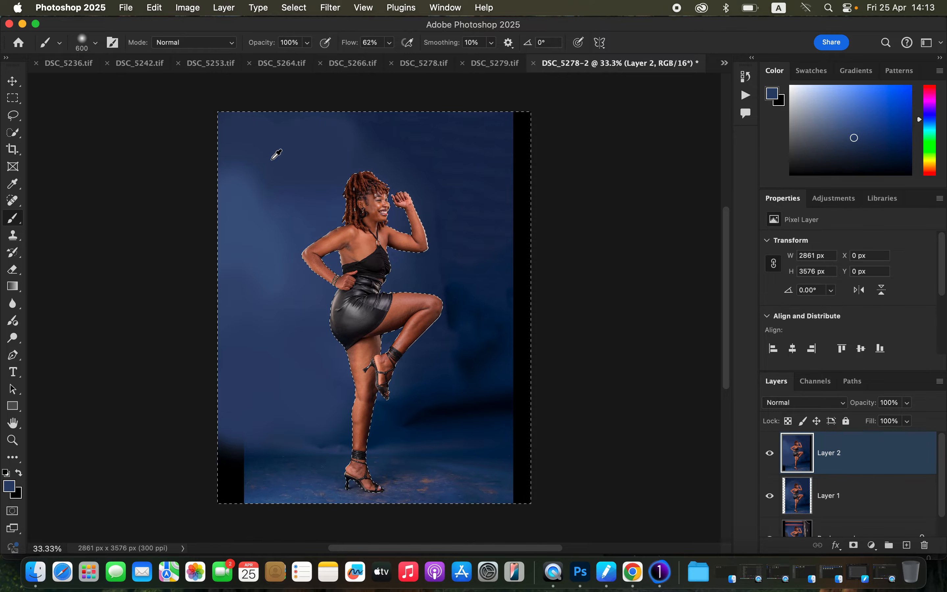
# - Even out the lighter blue patch in the backdrop beside the woman's bent elbow with a sampled backdrop color
pyautogui.keyDown('alt'); pyautogui.click(235, 185); pyautogui.keyUp('alt')
pyautogui.moveTo(236, 185)
pyautogui.mouseDown()
pyautogui.moveTo(263, 207)
pyautogui.moveTo(268, 277)
pyautogui.moveTo(230, 224)
pyautogui.mouseUp()
pyautogui.keyDown('alt'); pyautogui.click(253, 201); pyautogui.keyUp('alt')
# - Paint the backdrop and black strip on the woman's raised-knee side down to the floor in sampled blues, enlarging the Brush to size 800
pyautogui.keyDown('alt'); pyautogui.click(415, 137); pyautogui.keyUp('alt')
pyautogui.moveTo(387, 131)
pyautogui.mouseDown()
pyautogui.moveTo(439, 159)
pyautogui.moveTo(458, 231)
pyautogui.moveTo(477, 125)
pyautogui.moveTo(518, 191)
pyautogui.moveTo(460, 104)
pyautogui.moveTo(513, 252)
pyautogui.moveTo(451, 270)
pyautogui.moveTo(462, 272)
pyautogui.moveTo(459, 258)
pyautogui.moveTo(467, 312)
pyautogui.moveTo(479, 311)
pyautogui.moveTo(473, 327)
pyautogui.moveTo(528, 322)
pyautogui.moveTo(517, 293)
pyautogui.moveTo(496, 302)
pyautogui.moveTo(484, 338)
pyautogui.mouseUp()
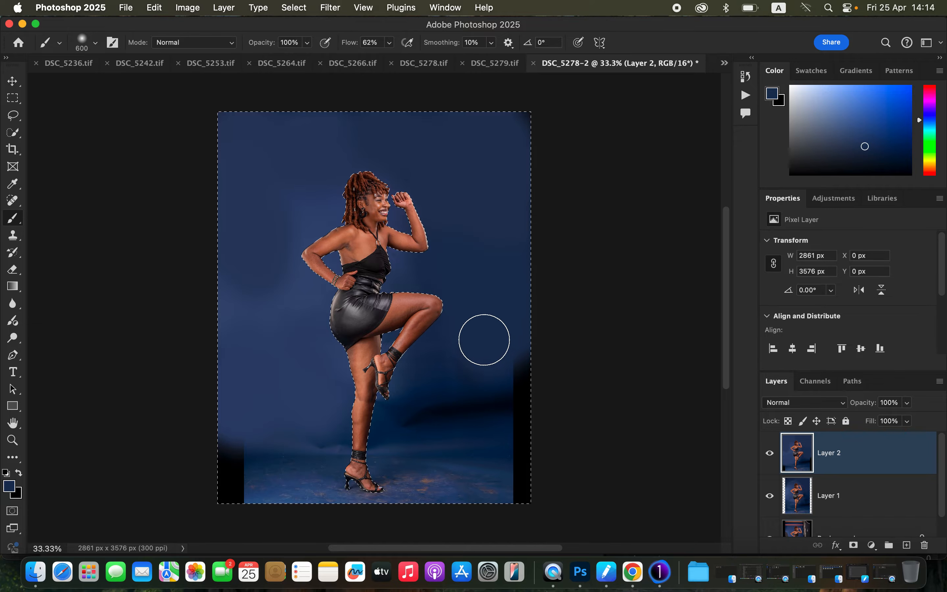
pyautogui.press(']')
pyautogui.press(']')
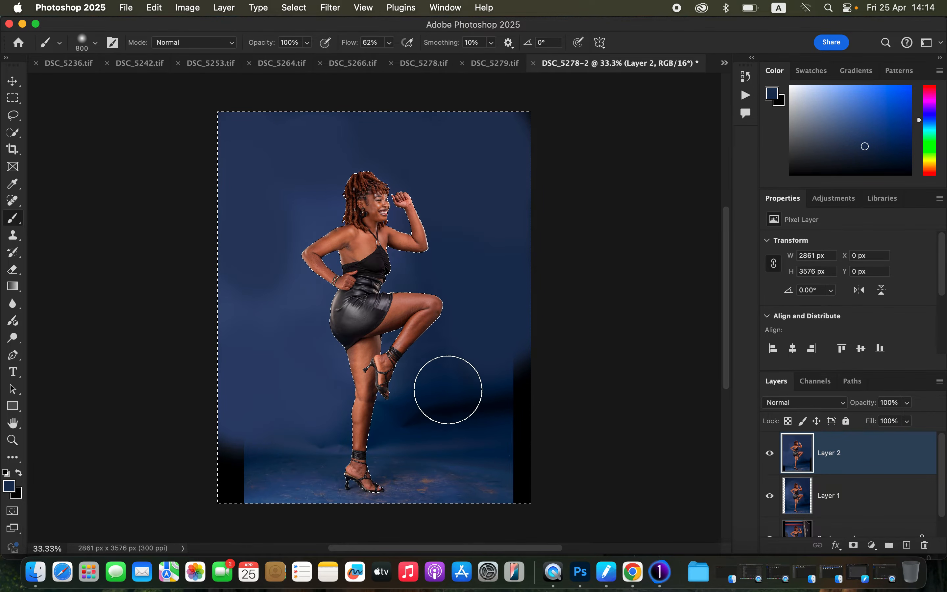
pyautogui.keyDown('alt'); pyautogui.click(458, 326); pyautogui.keyUp('alt')
pyautogui.moveTo(449, 352); pyautogui.dragTo(444, 380)
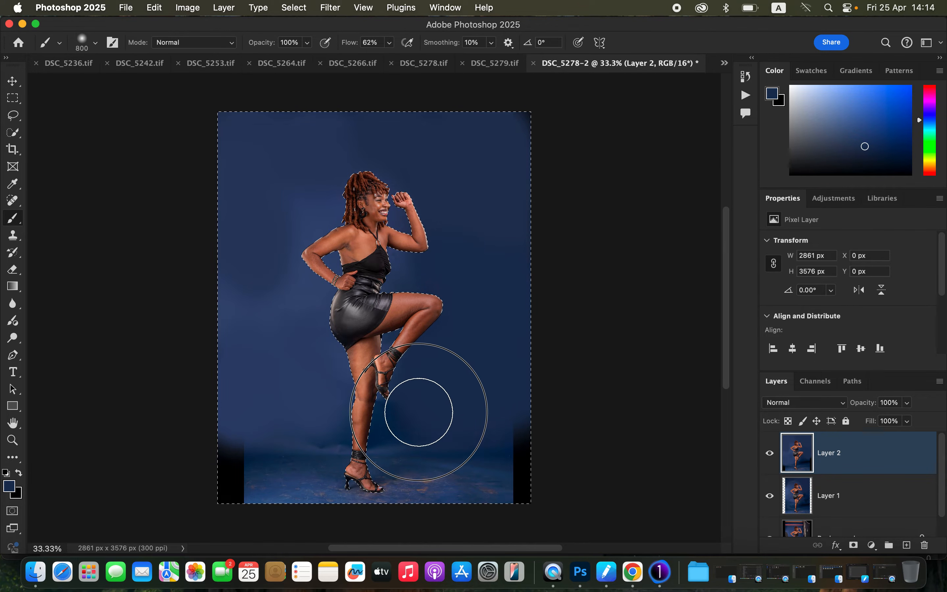
pyautogui.moveTo(486, 400)
pyautogui.mouseDown()
pyautogui.moveTo(541, 414)
pyautogui.moveTo(531, 416)
pyautogui.moveTo(508, 226)
pyautogui.moveTo(519, 121)
pyautogui.mouseUp()
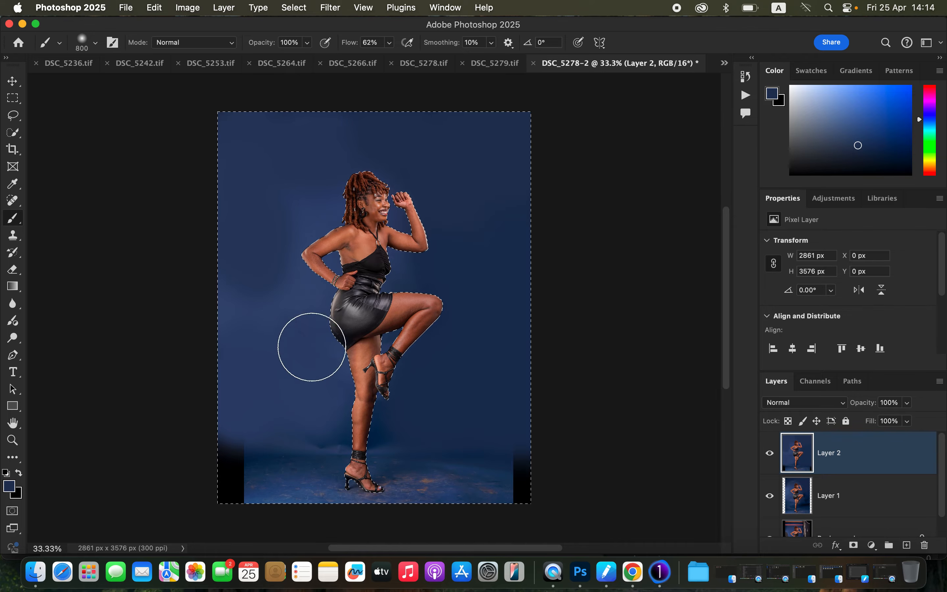
# - Try to paint the black area at the left floor edge in a sampled dark blue at Brush size 400, then undo it
pyautogui.press('[')
pyautogui.press('[')
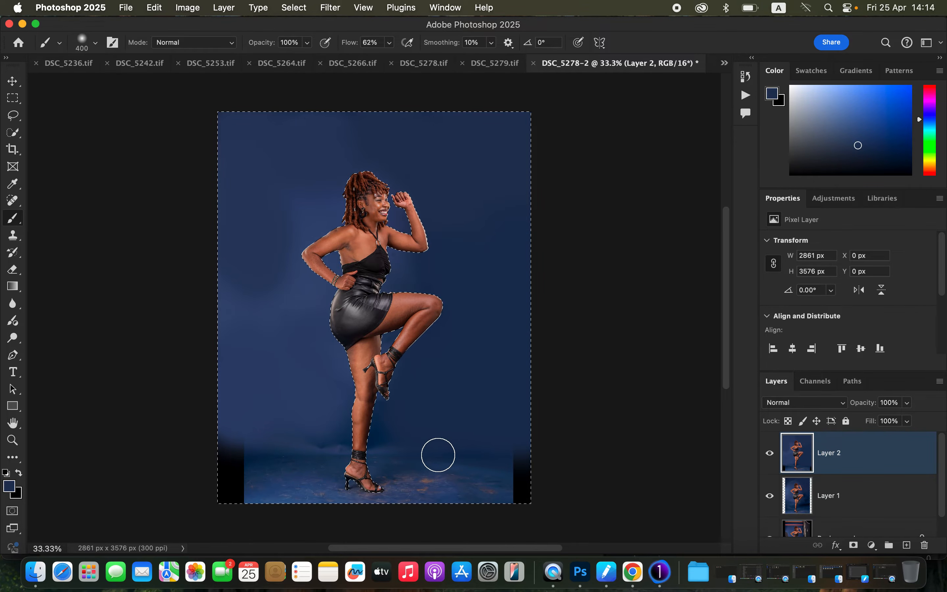
pyautogui.keyDown('alt'); pyautogui.click(251, 460); pyautogui.keyUp('alt')
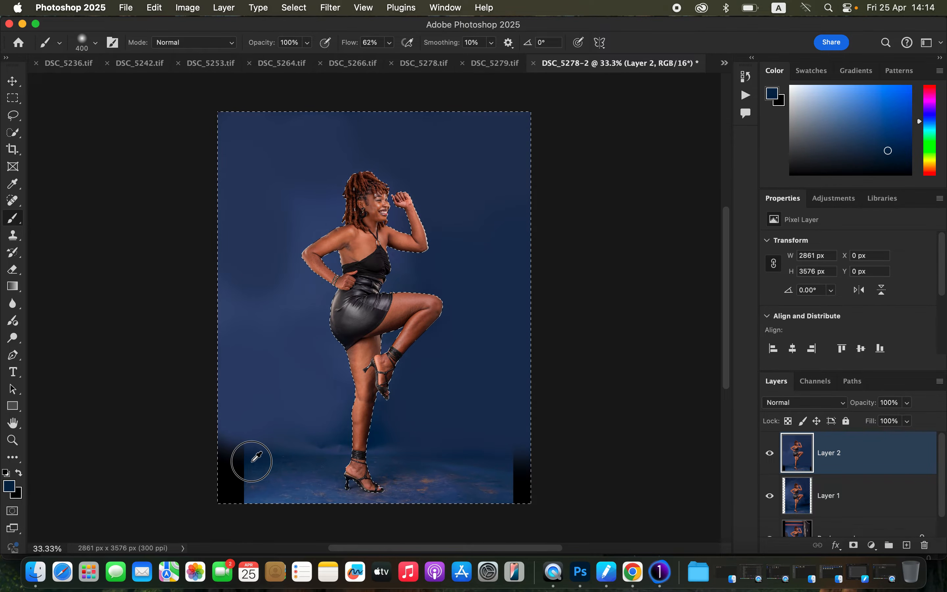
pyautogui.keyDown('alt'); pyautogui.click(253, 461); pyautogui.keyUp('alt')
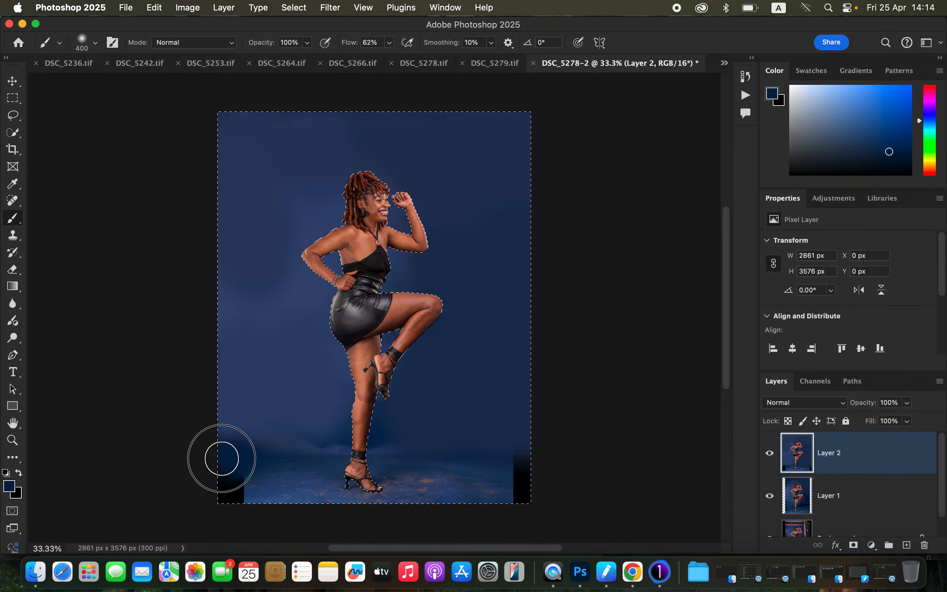
pyautogui.moveTo(220, 454); pyautogui.dragTo(221, 468)
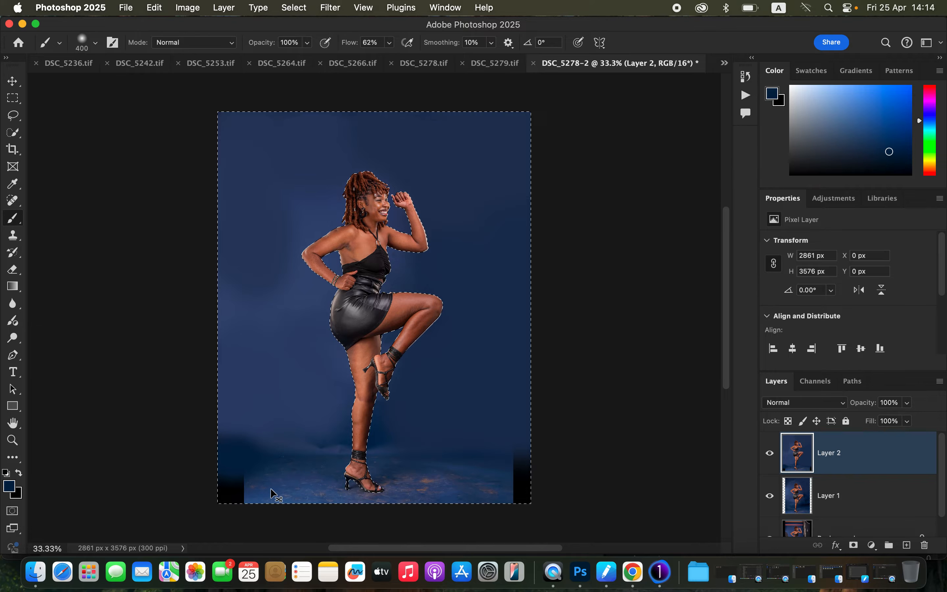
pyautogui.press('super+z')
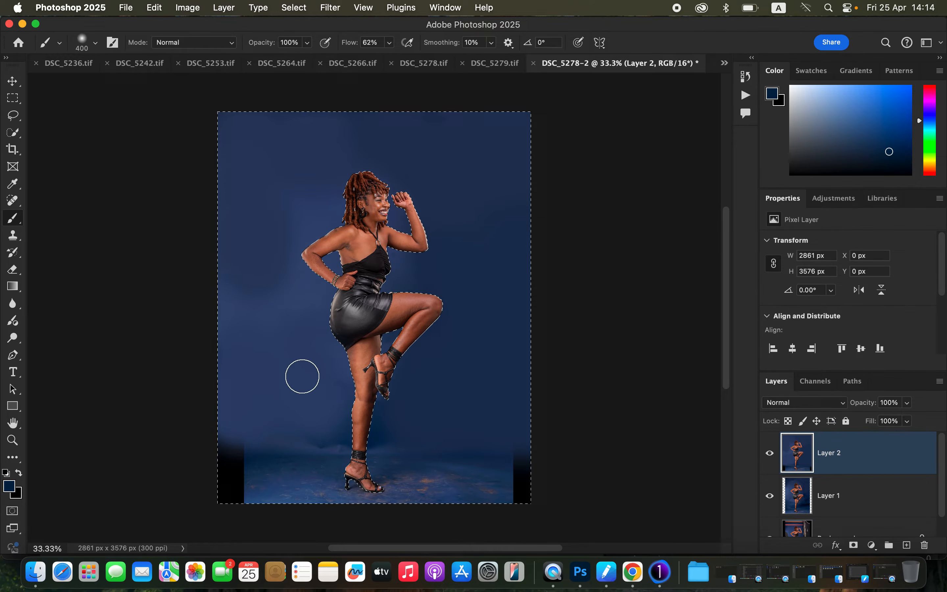
# - Cover the remaining black areas in both bottom corners with blues sampled from the adjacent floor, using the Brush at size 200
pyautogui.press('[')
pyautogui.press('[')
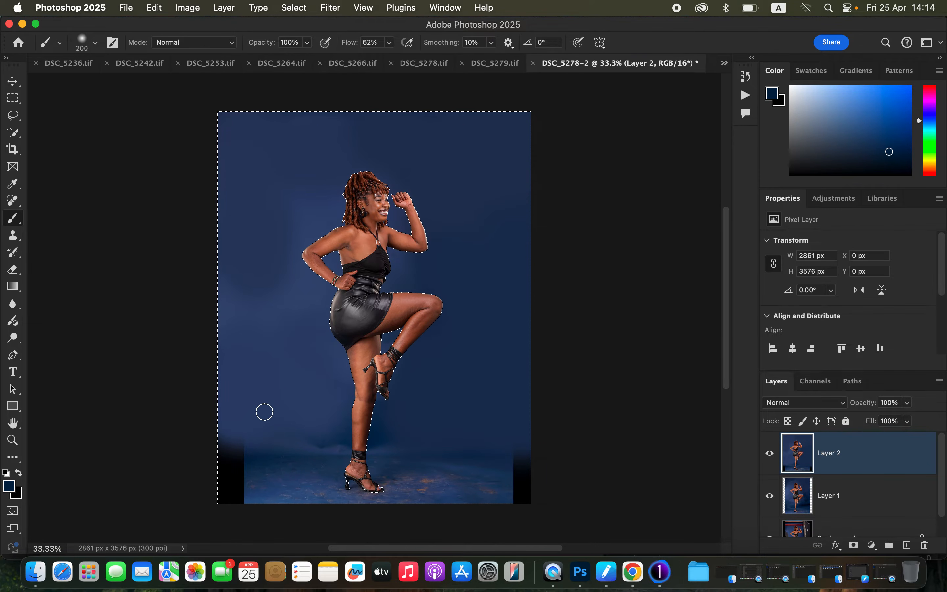
pyautogui.keyDown('alt'); pyautogui.click(255, 456); pyautogui.keyUp('alt')
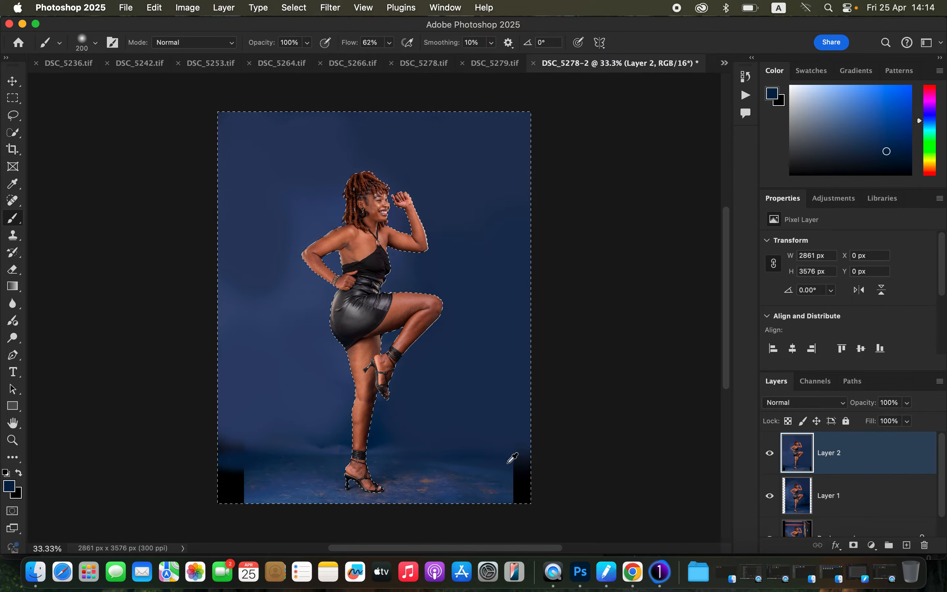
pyautogui.keyDown('alt'); pyautogui.click(496, 458); pyautogui.keyUp('alt')
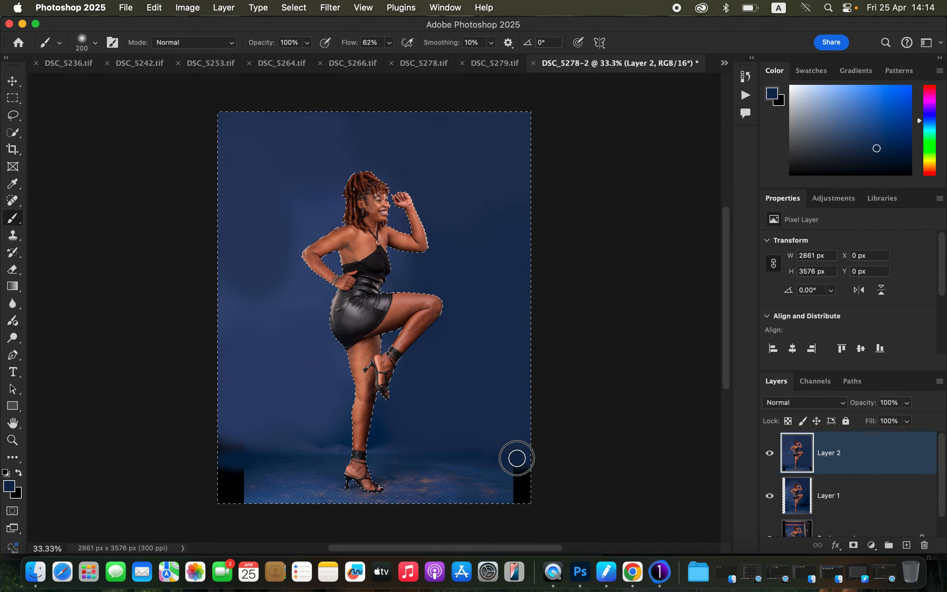
pyautogui.keyDown('alt'); pyautogui.click(502, 481); pyautogui.keyUp('alt')
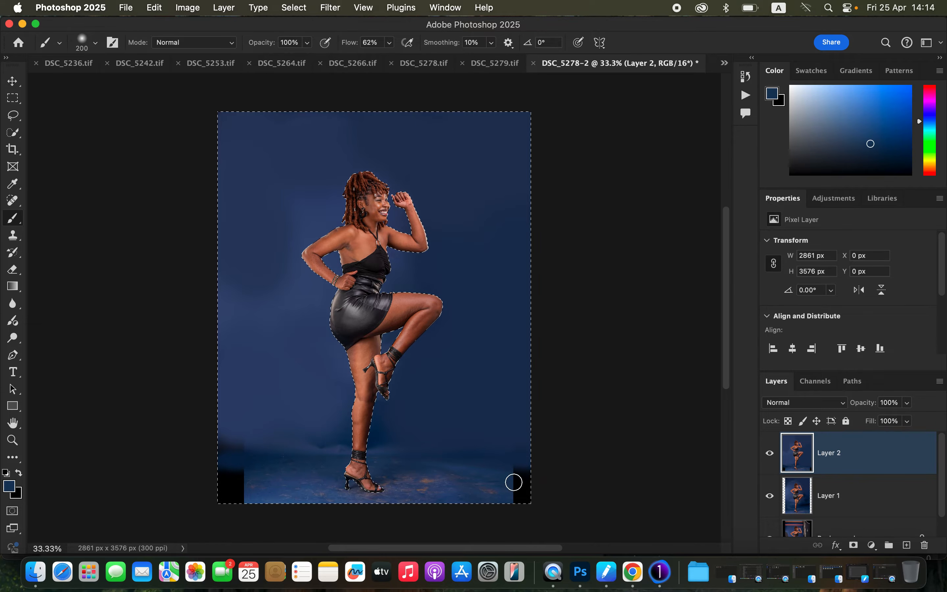
pyautogui.moveTo(507, 476); pyautogui.dragTo(519, 497)
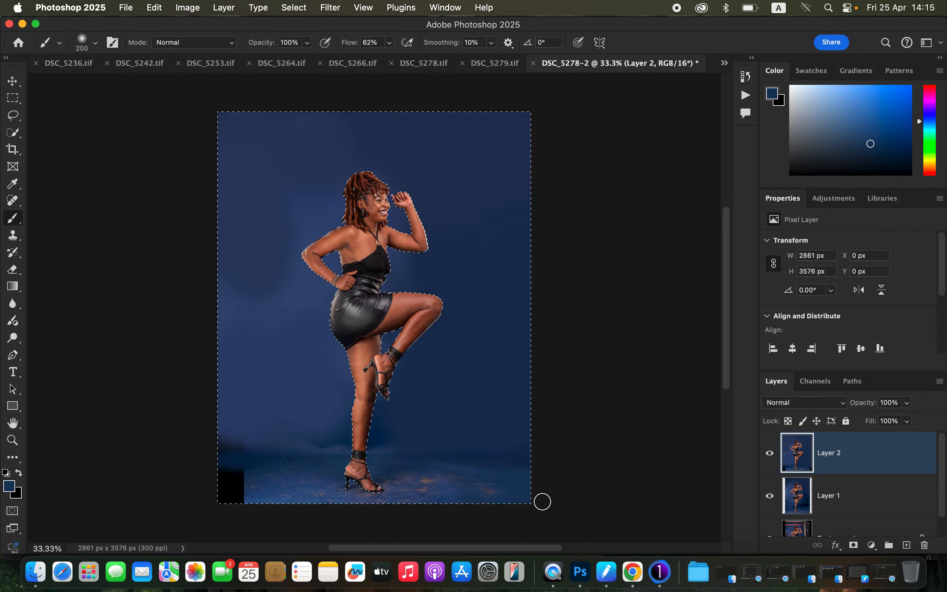
pyautogui.keyDown('alt'); pyautogui.click(249, 481); pyautogui.keyUp('alt')
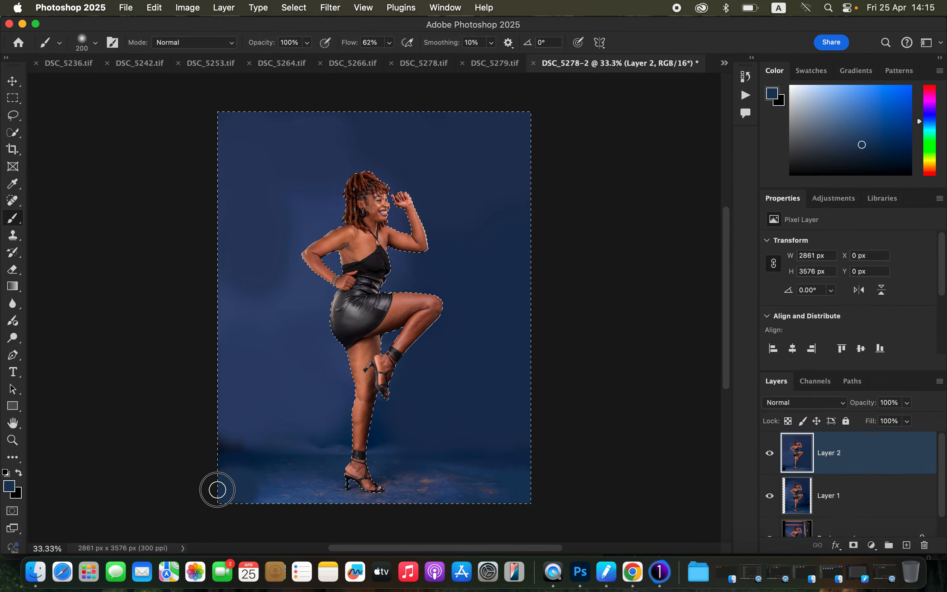
# - Soften the backdrop-to-floor transition around the standing leg with sampled blues at Brush size 300, and check it by toggling Layer 2's visibility
pyautogui.keyDown('alt'); pyautogui.click(252, 447); pyautogui.keyUp('alt')
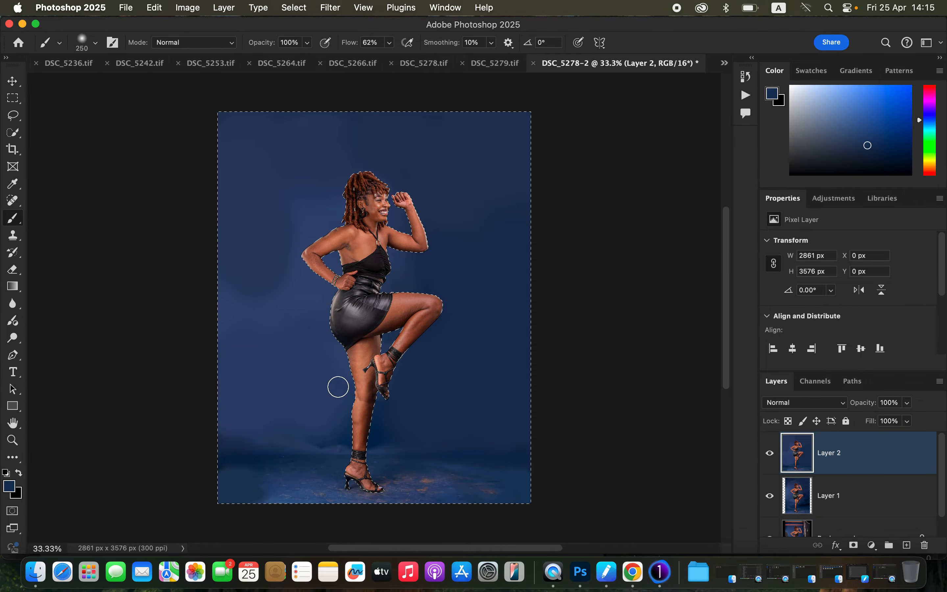
pyautogui.keyDown('alt'); pyautogui.click(329, 406); pyautogui.keyUp('alt')
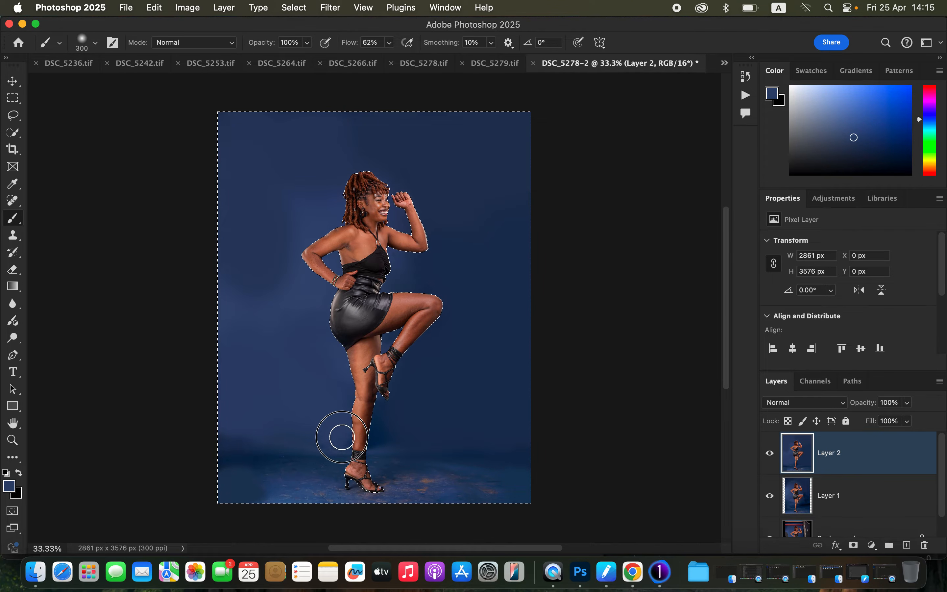
pyautogui.keyDown('alt'); pyautogui.click(397, 404); pyautogui.keyUp('alt')
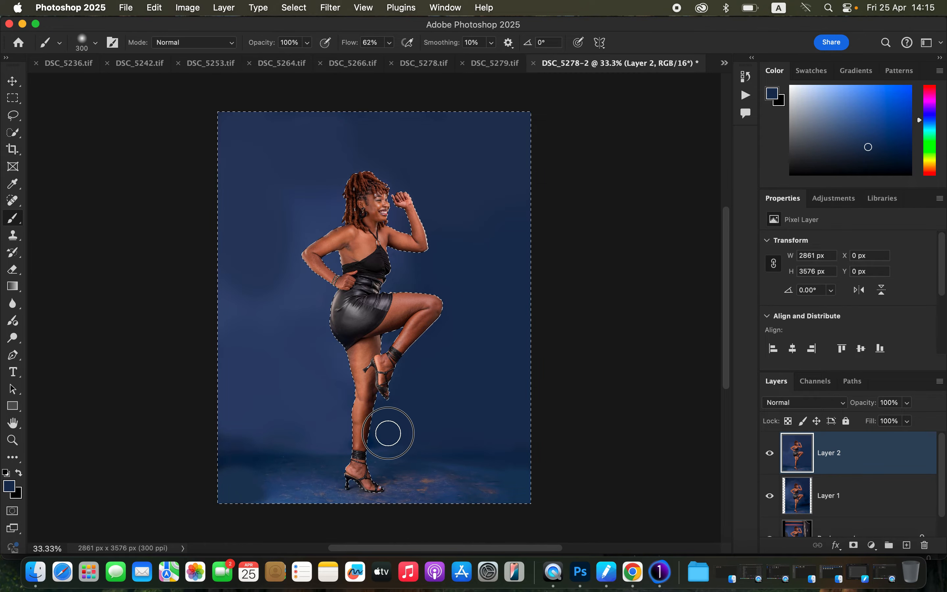
pyautogui.keyDown('alt'); pyautogui.click(343, 438); pyautogui.keyUp('alt')
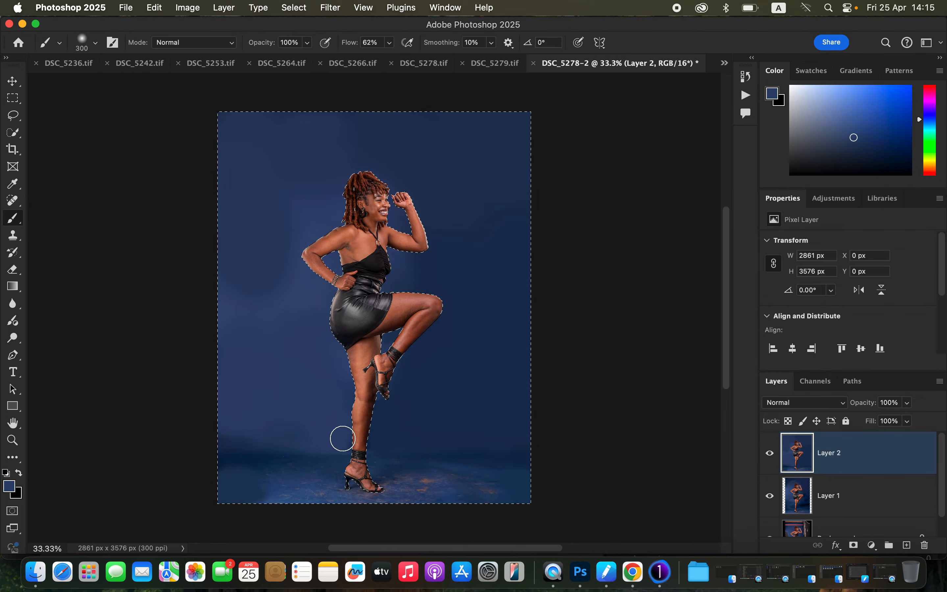
pyautogui.keyDown('alt'); pyautogui.click(260, 427); pyautogui.keyUp('alt')
pyautogui.moveTo(260, 432)
pyautogui.mouseDown()
pyautogui.moveTo(220, 435)
pyautogui.moveTo(246, 434)
pyautogui.mouseUp()
pyautogui.keyDown('alt'); pyautogui.click(317, 415); pyautogui.keyUp('alt')
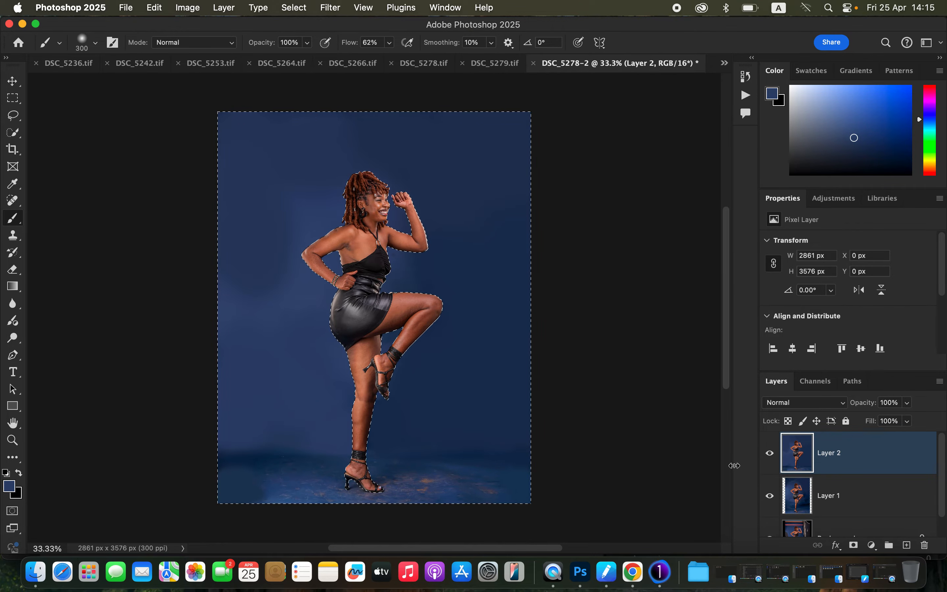
pyautogui.click(768, 461)
pyautogui.click(768, 468)
# - Paint over the orange stains and marks on the floor around the shoe with sampled blues, using the Brush at size 175 and 35% flow
pyautogui.press('super+equal')
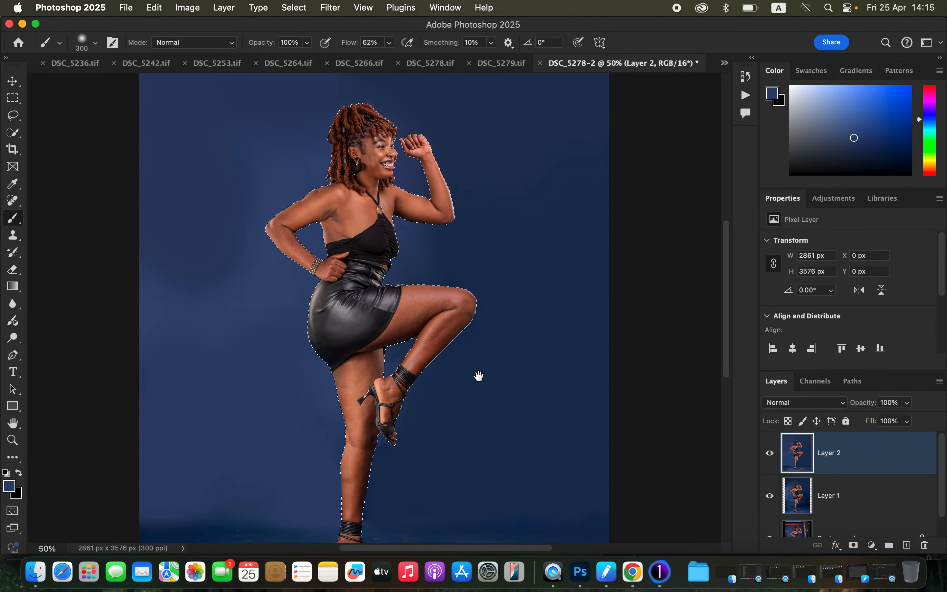
pyautogui.scroll(-10, 477, 376)
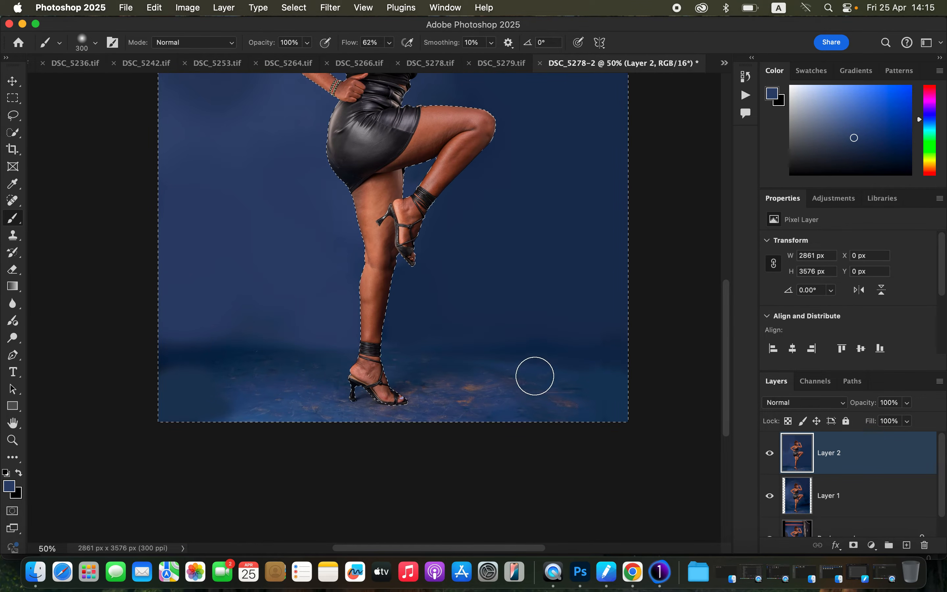
pyautogui.press('[')
pyautogui.press('[')
pyautogui.press('[')
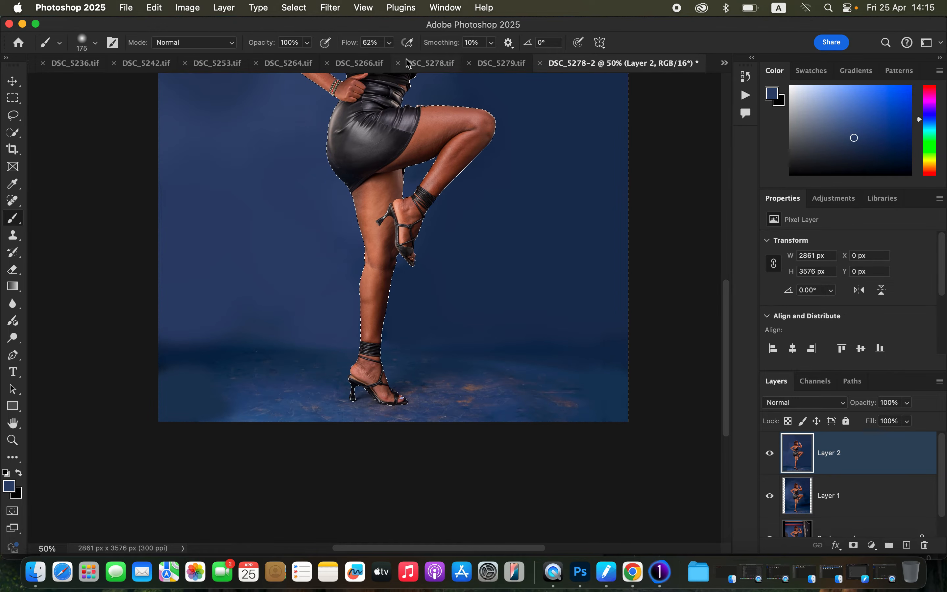
pyautogui.click(389, 43)
pyautogui.moveTo(390, 58); pyautogui.dragTo(373, 59)
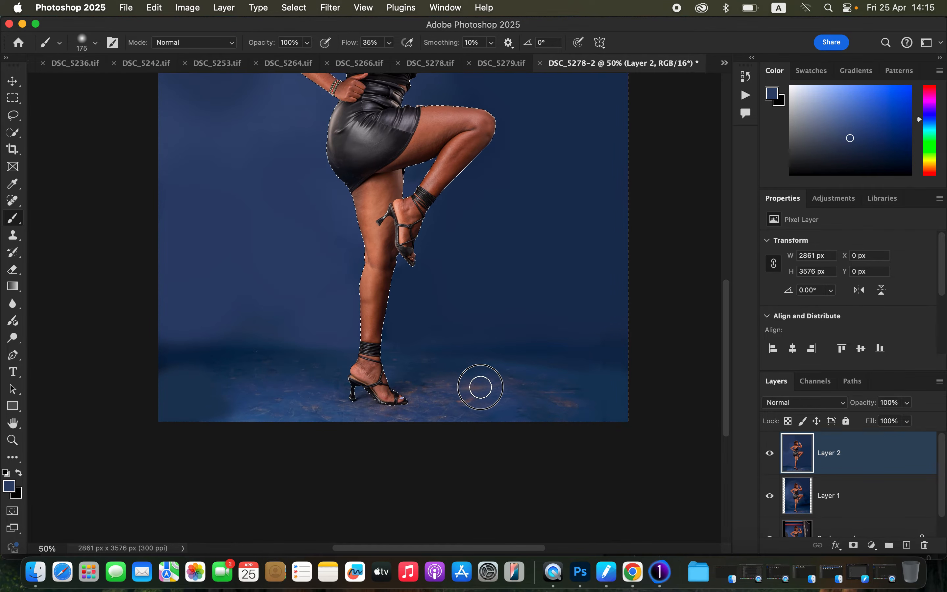
pyautogui.keyDown('alt'); pyautogui.click(451, 401); pyautogui.keyUp('alt')
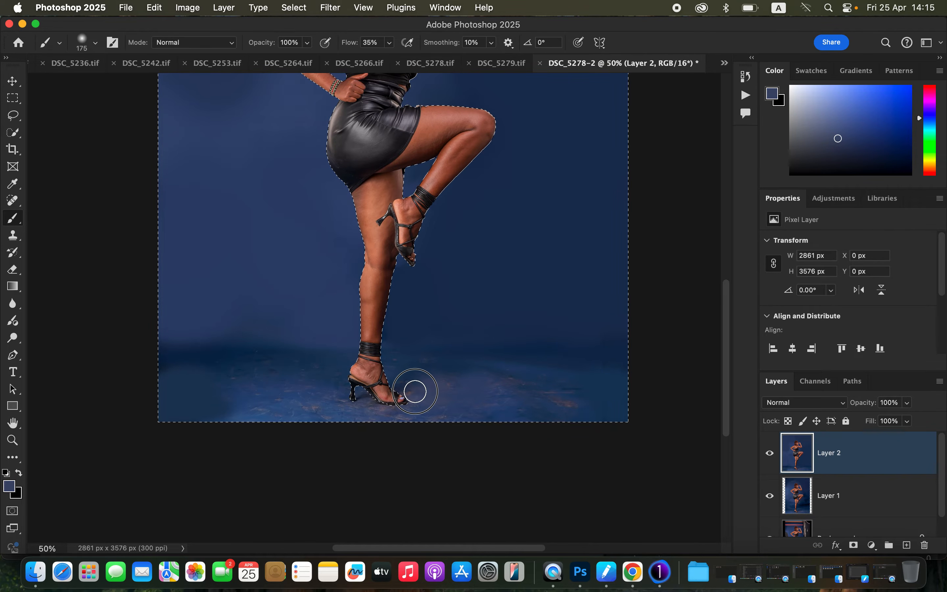
pyautogui.keyDown('alt'); pyautogui.click(548, 405); pyautogui.keyUp('alt')
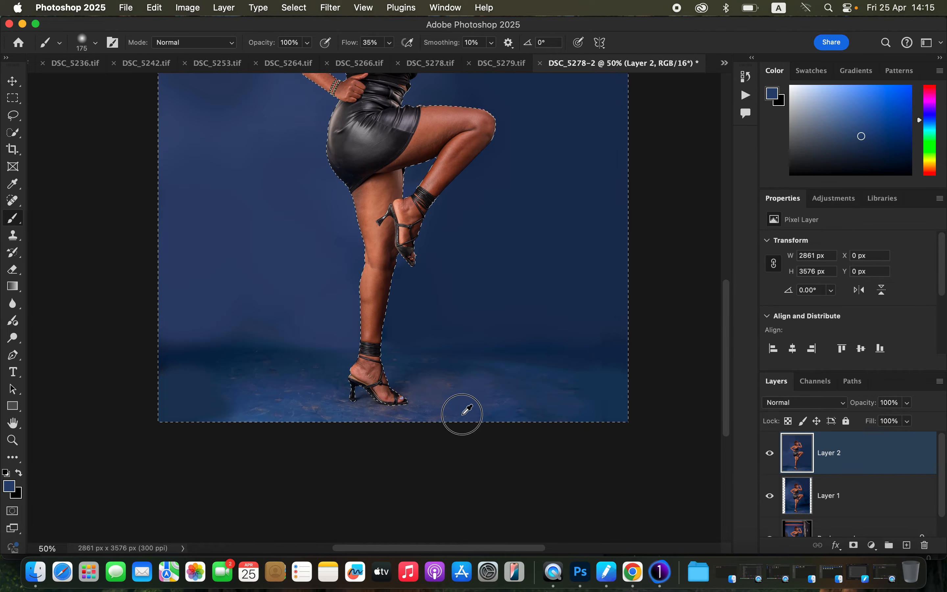
pyautogui.keyDown('alt'); pyautogui.click(324, 413); pyautogui.keyUp('alt')
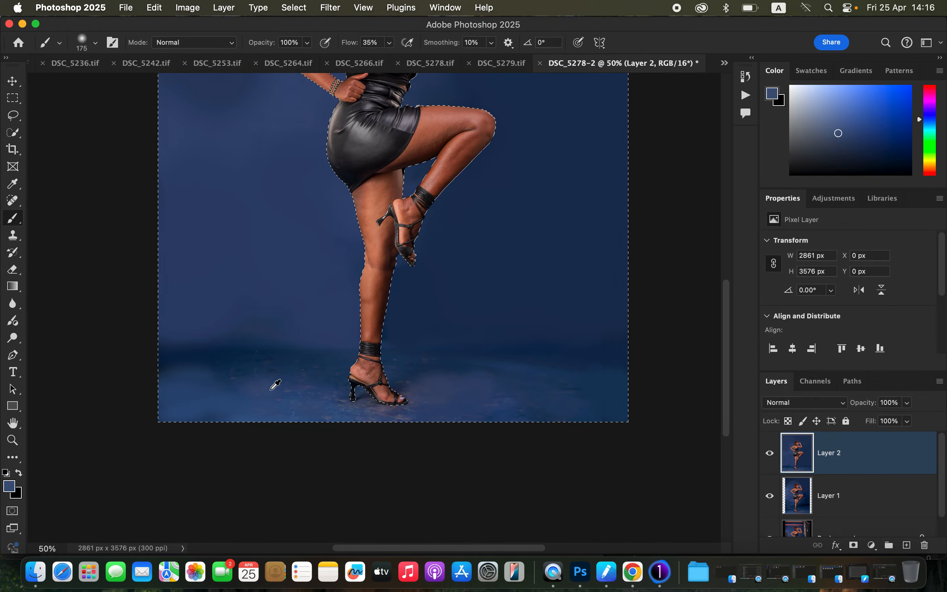
pyautogui.keyDown('alt'); pyautogui.click(362, 414); pyautogui.keyUp('alt')
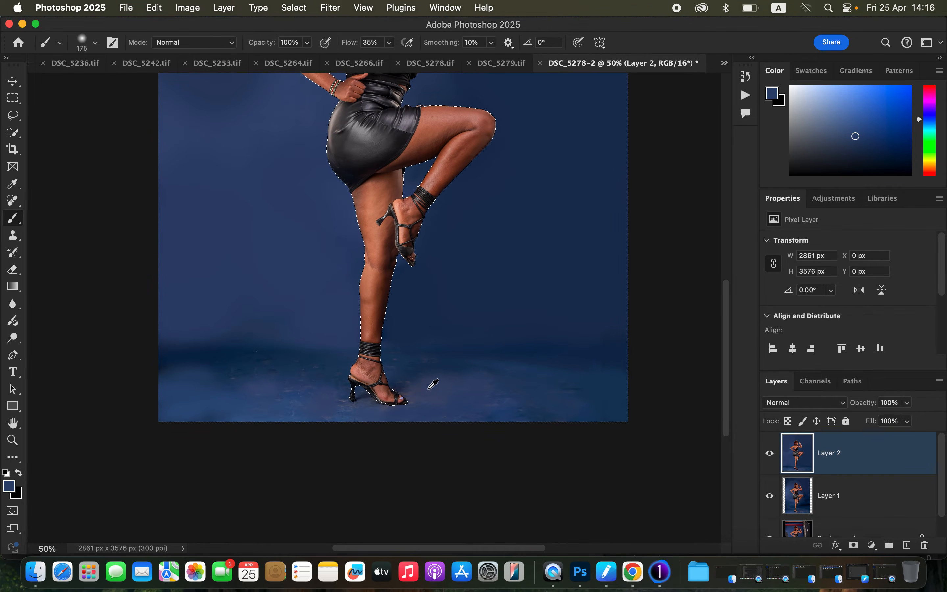
# - Even out the floor from the front of the shoe to the right canvas edge with blues sampled from the floor and backdrop
pyautogui.keyDown('alt'); pyautogui.click(421, 373); pyautogui.keyUp('alt')
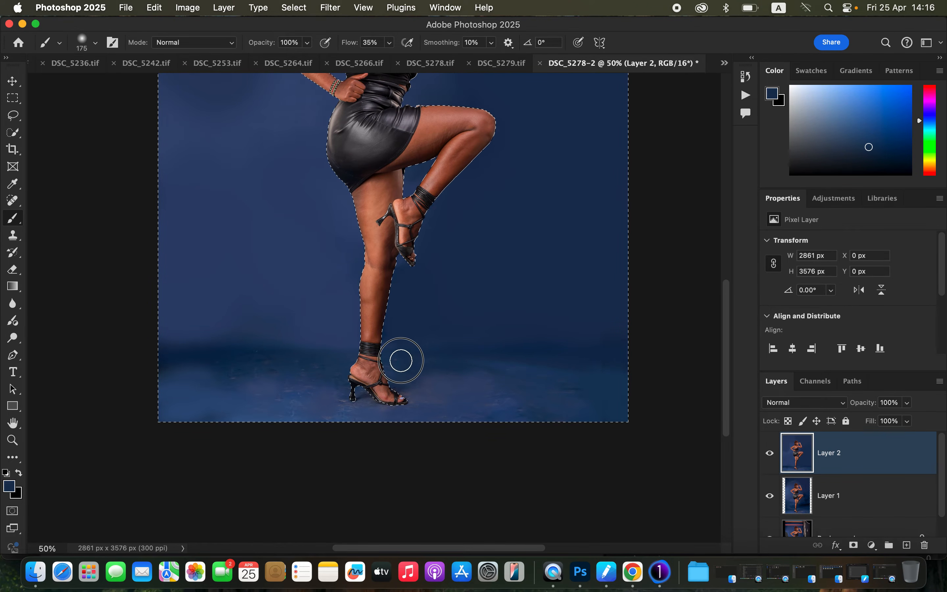
pyautogui.keyDown('alt'); pyautogui.click(457, 400); pyautogui.keyUp('alt')
pyautogui.keyDown('alt'); pyautogui.click(499, 404); pyautogui.keyUp('alt')
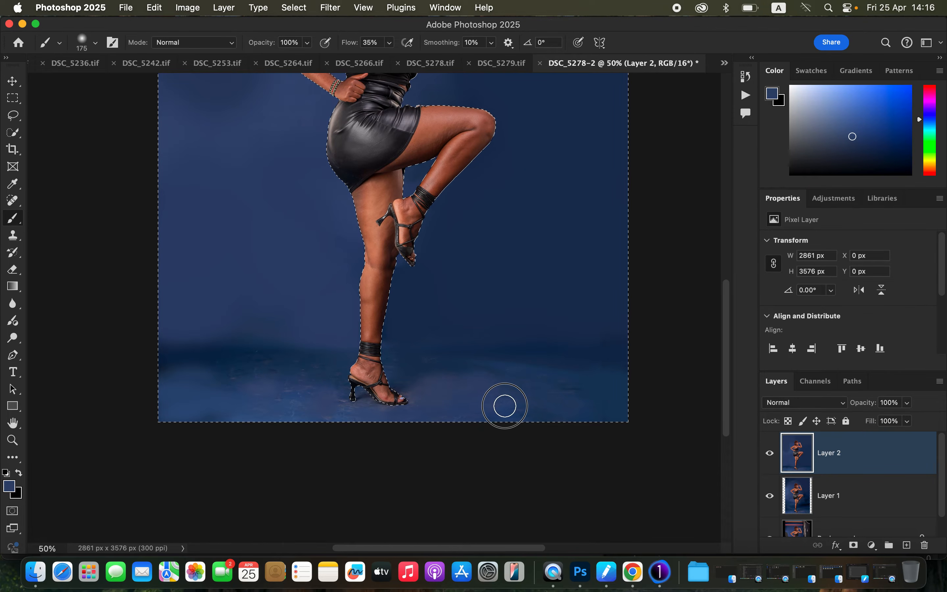
pyautogui.keyDown('alt'); pyautogui.click(536, 400); pyautogui.keyUp('alt')
pyautogui.keyDown('alt'); pyautogui.click(575, 391); pyautogui.keyUp('alt')
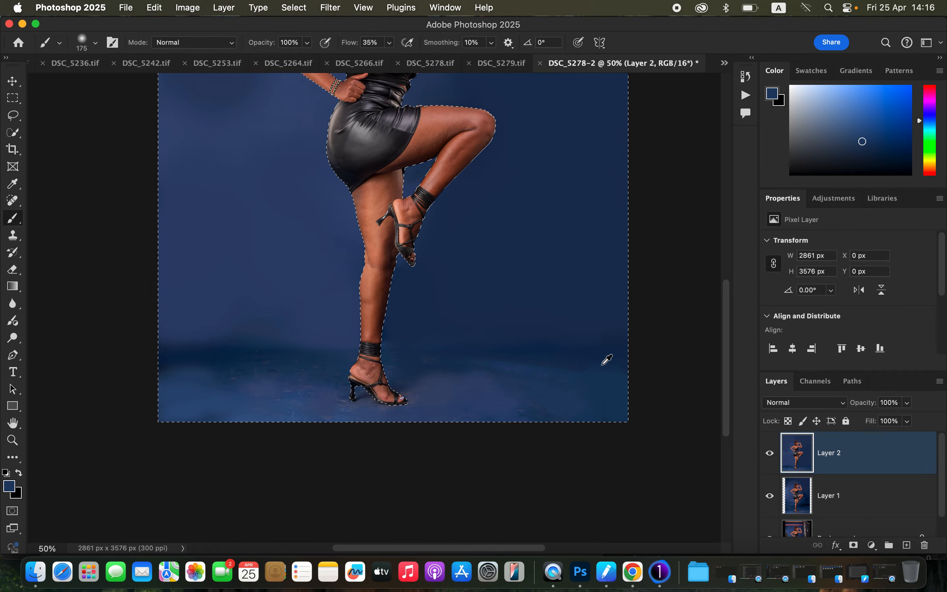
pyautogui.keyDown('alt'); pyautogui.click(591, 338); pyautogui.keyUp('alt')
pyautogui.keyDown('alt'); pyautogui.click(599, 365); pyautogui.keyUp('alt')
# - Compare the whole image with and without the painted backdrop by toggling Layer 2's visibility
pyautogui.scroll(-3, 437, 387)
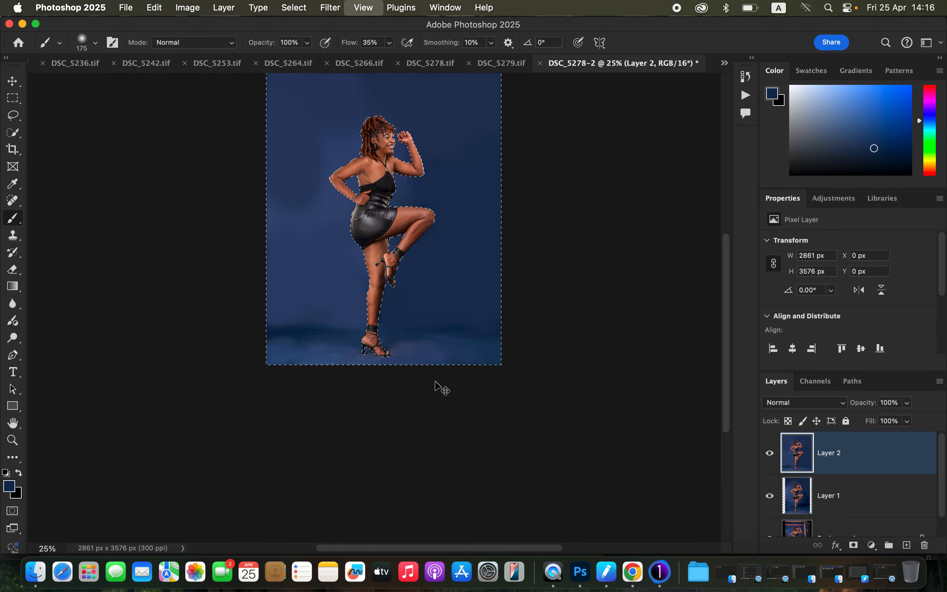
pyautogui.scroll(1, 436, 384)
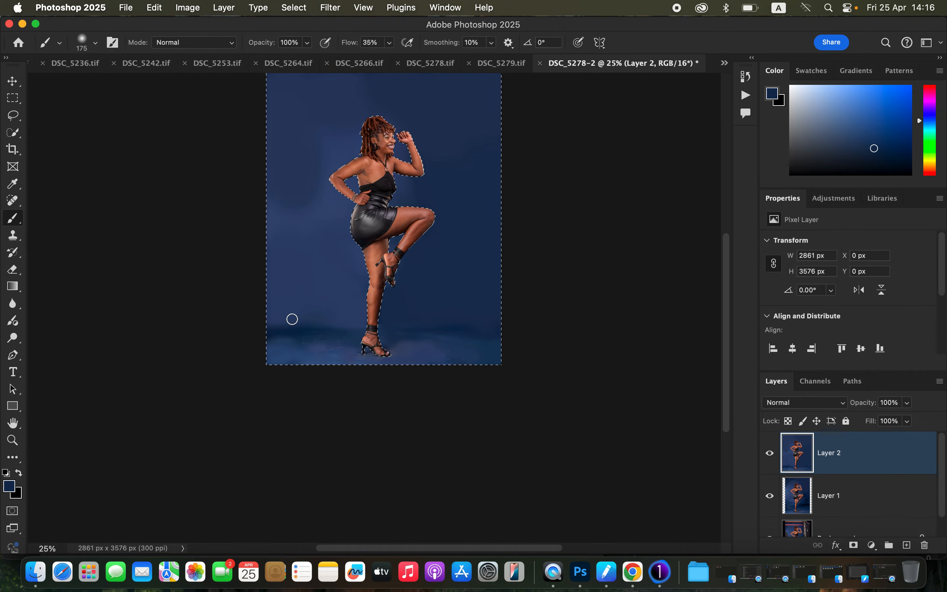
pyautogui.click(770, 455)
pyautogui.click(769, 454)
pyautogui.click(770, 456)
pyautogui.click(770, 457)
# - Switch to the Mixer Brush tool and clean the brush
pyautogui.rightClick(13, 220)
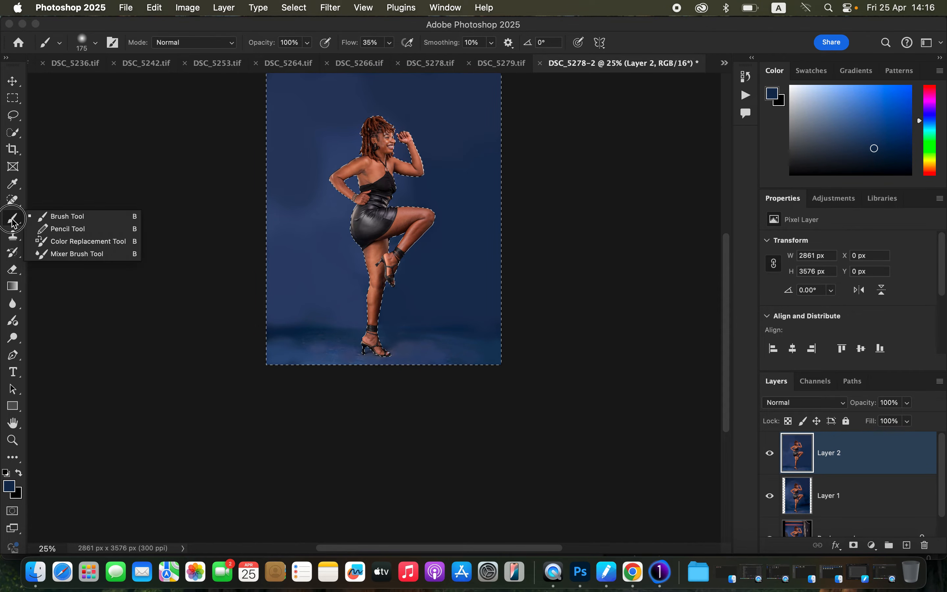
pyautogui.click(76, 253)
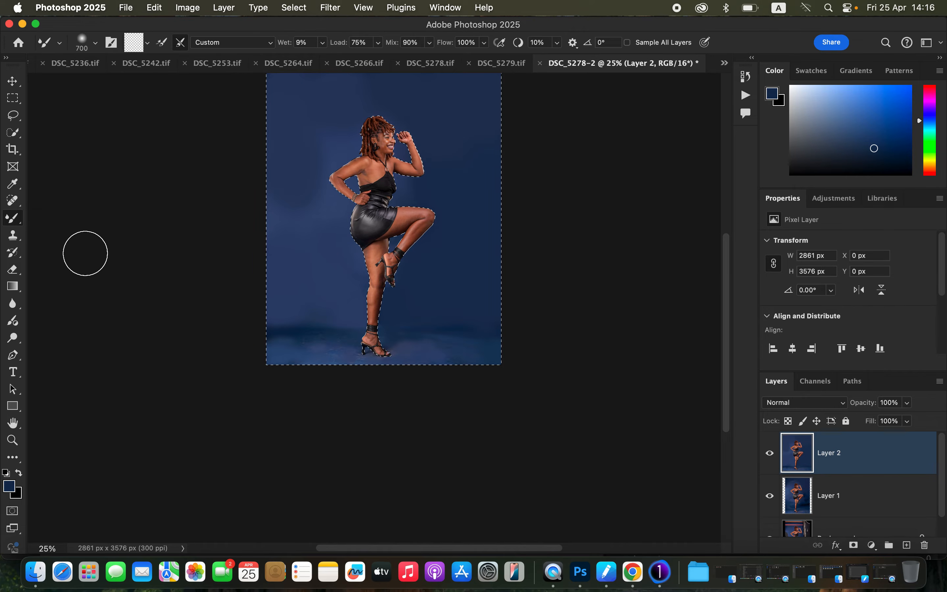
pyautogui.press('super+equal')
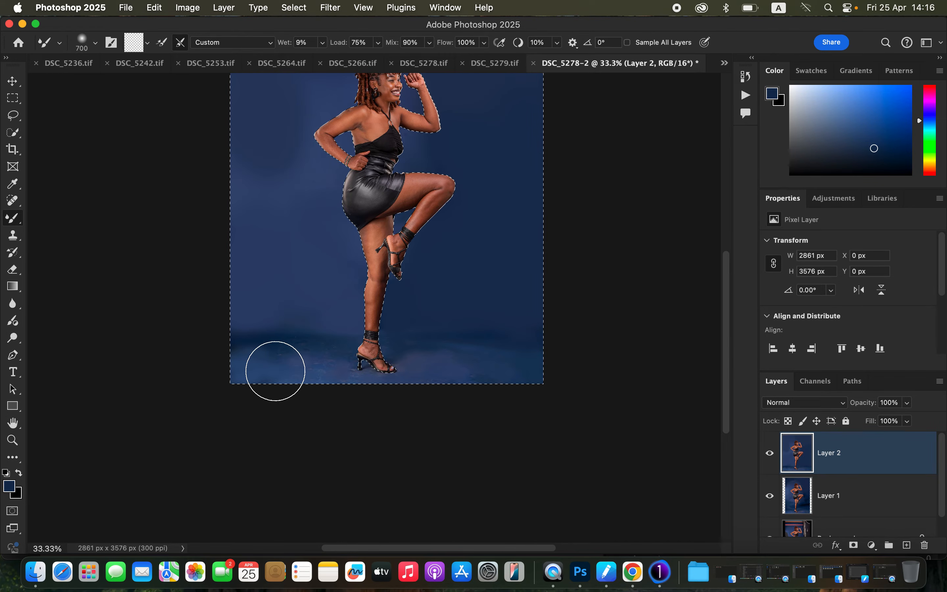
pyautogui.moveTo(511, 313); pyautogui.dragTo(511, 368)
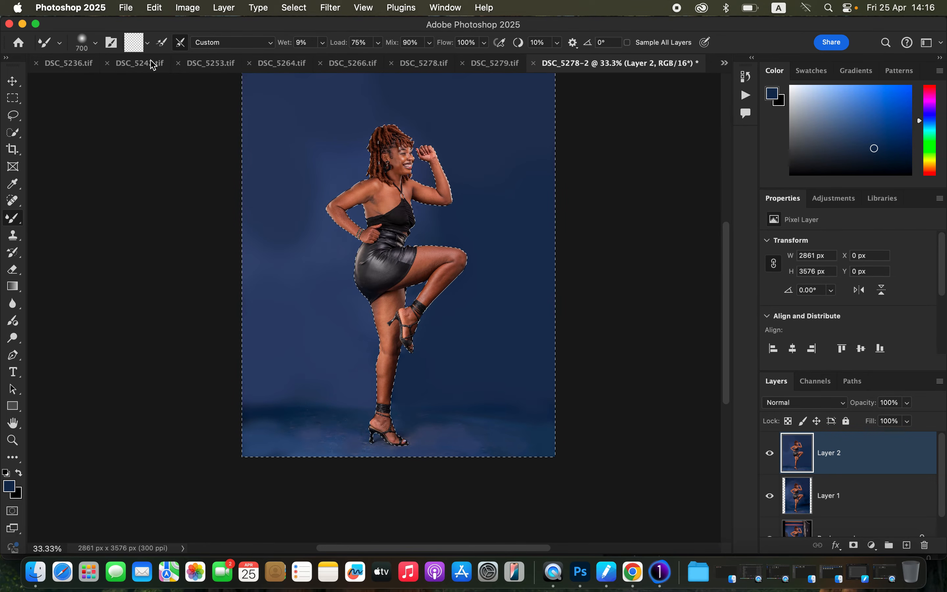
pyautogui.click(147, 43)
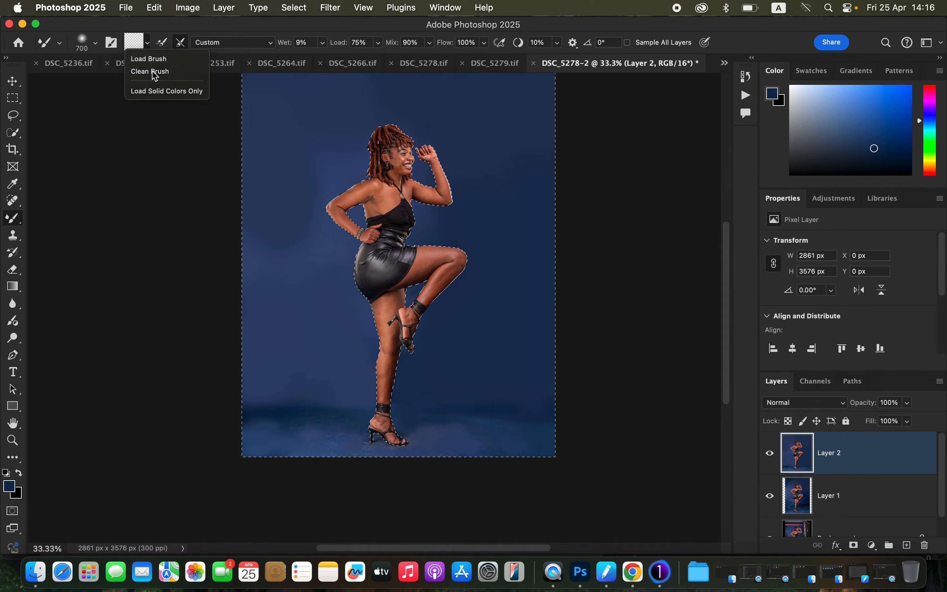
pyautogui.click(155, 74)
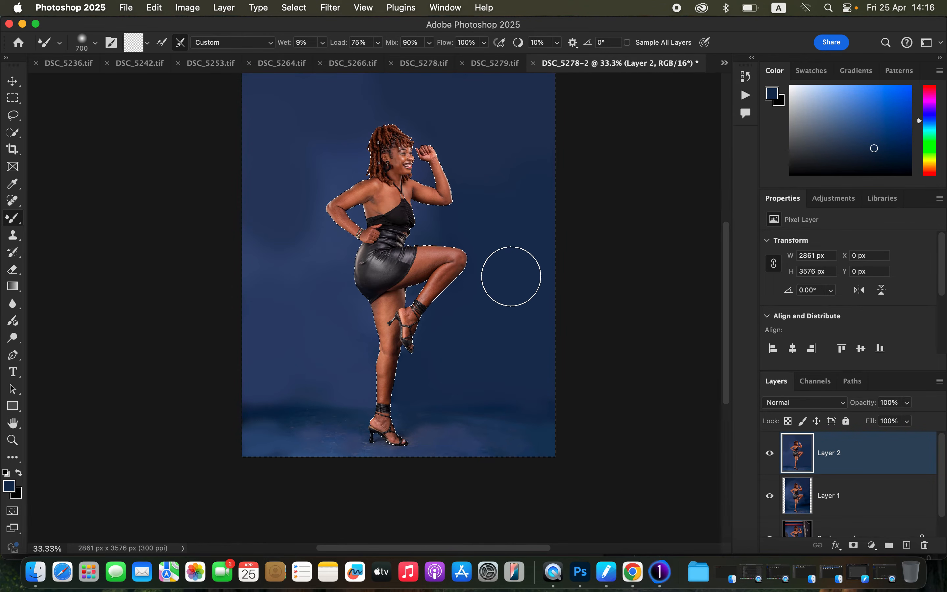
# - Blend the uneven blues of the upper backdrop on both sides of the model with the Mixer Brush at size 500
pyautogui.press('super+minus')
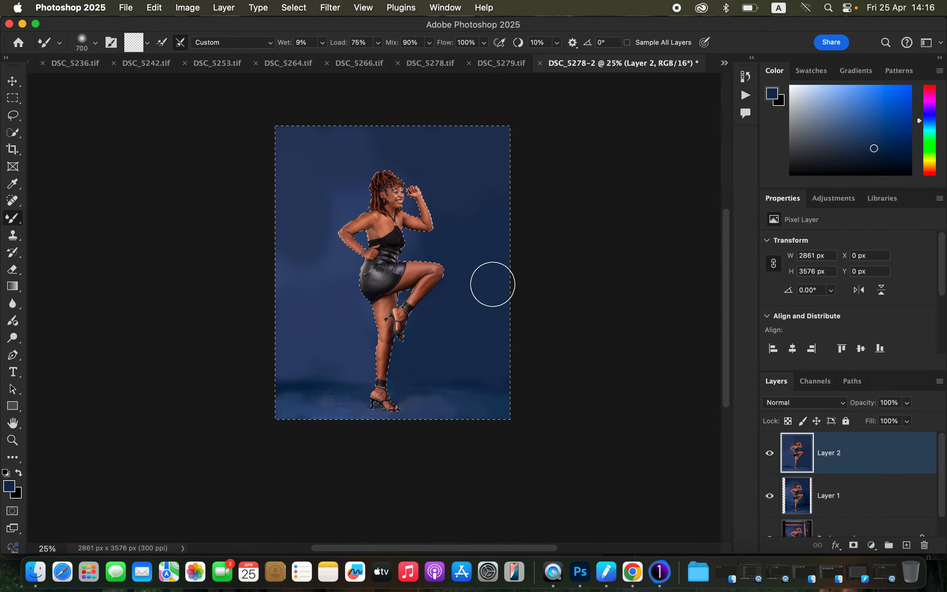
pyautogui.press('[')
pyautogui.press('[')
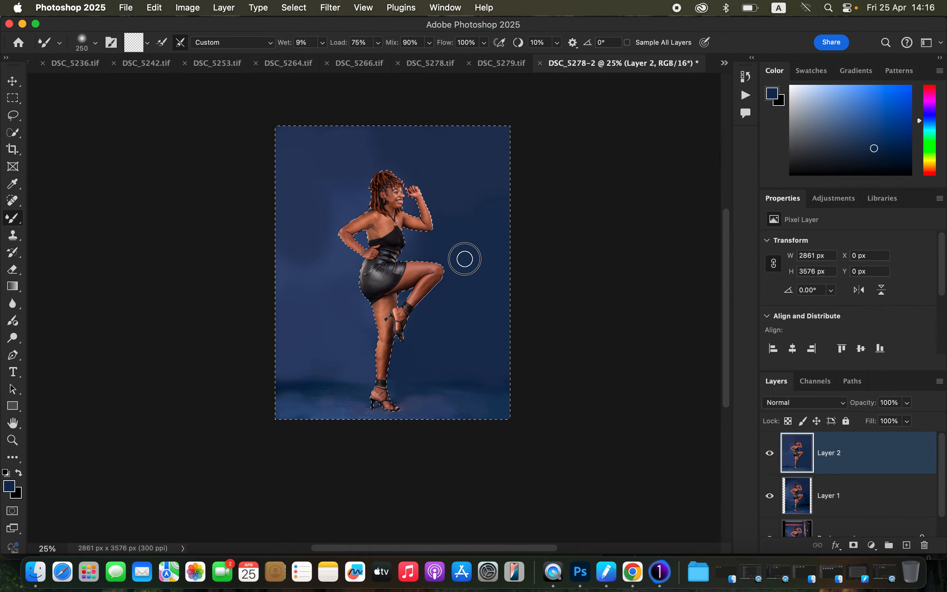
pyautogui.press(']')
pyautogui.press(']')
pyautogui.press(']')
pyautogui.moveTo(479, 216)
pyautogui.mouseDown()
pyautogui.moveTo(482, 201)
pyautogui.moveTo(430, 151)
pyautogui.moveTo(370, 135)
pyautogui.moveTo(465, 157)
pyautogui.moveTo(475, 276)
pyautogui.moveTo(452, 338)
pyautogui.moveTo(435, 355)
pyautogui.moveTo(477, 307)
pyautogui.moveTo(484, 164)
pyautogui.mouseUp()
pyautogui.moveTo(342, 163)
pyautogui.mouseDown()
pyautogui.moveTo(330, 173)
pyautogui.moveTo(337, 194)
pyautogui.moveTo(338, 163)
pyautogui.moveTo(311, 219)
pyautogui.mouseUp()
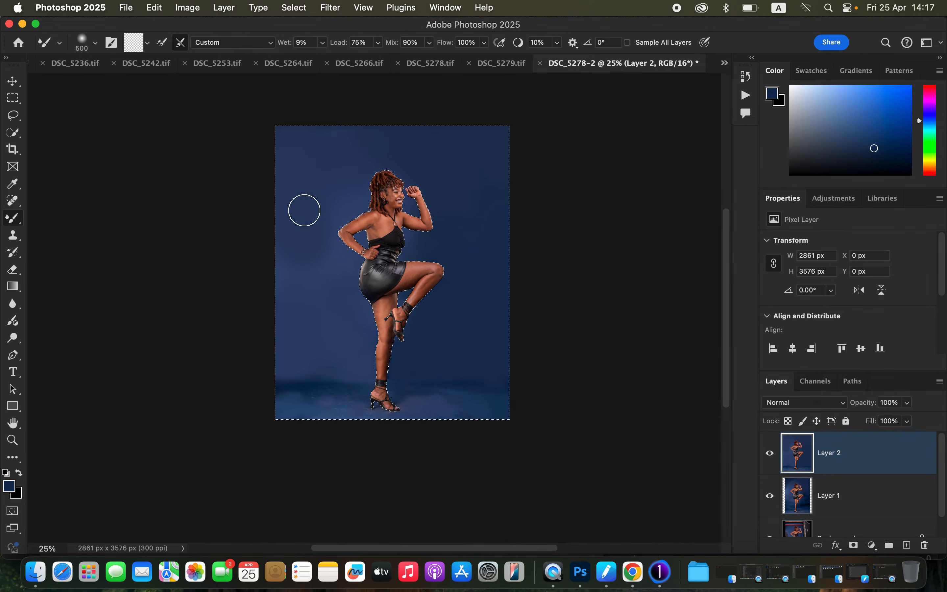
# - Smooth the backdrop tones between the model's bent elbow and her hair with a smaller Mixer Brush
pyautogui.press('[')
pyautogui.press('[')
pyautogui.press('[')
pyautogui.moveTo(320, 243)
pyautogui.mouseDown()
pyautogui.moveTo(334, 208)
pyautogui.moveTo(324, 233)
pyautogui.moveTo(338, 276)
pyautogui.moveTo(326, 262)
pyautogui.moveTo(287, 286)
pyautogui.moveTo(310, 262)
pyautogui.moveTo(330, 277)
pyautogui.moveTo(316, 263)
pyautogui.moveTo(328, 267)
pyautogui.moveTo(333, 286)
pyautogui.moveTo(307, 281)
pyautogui.moveTo(304, 264)
pyautogui.moveTo(302, 274)
pyautogui.moveTo(295, 204)
pyautogui.moveTo(317, 177)
pyautogui.moveTo(346, 180)
pyautogui.moveTo(347, 201)
pyautogui.moveTo(343, 174)
pyautogui.moveTo(323, 209)
pyautogui.moveTo(346, 188)
pyautogui.mouseUp()
# - Blend the floor and its transition into the backdrop across the canvas, reducing the Mixer Brush from size 400 to 250
pyautogui.press(']')
pyautogui.press(']')
pyautogui.moveTo(440, 402)
pyautogui.mouseDown()
pyautogui.moveTo(507, 417)
pyautogui.moveTo(482, 425)
pyautogui.mouseUp()
pyautogui.press('super+equal')
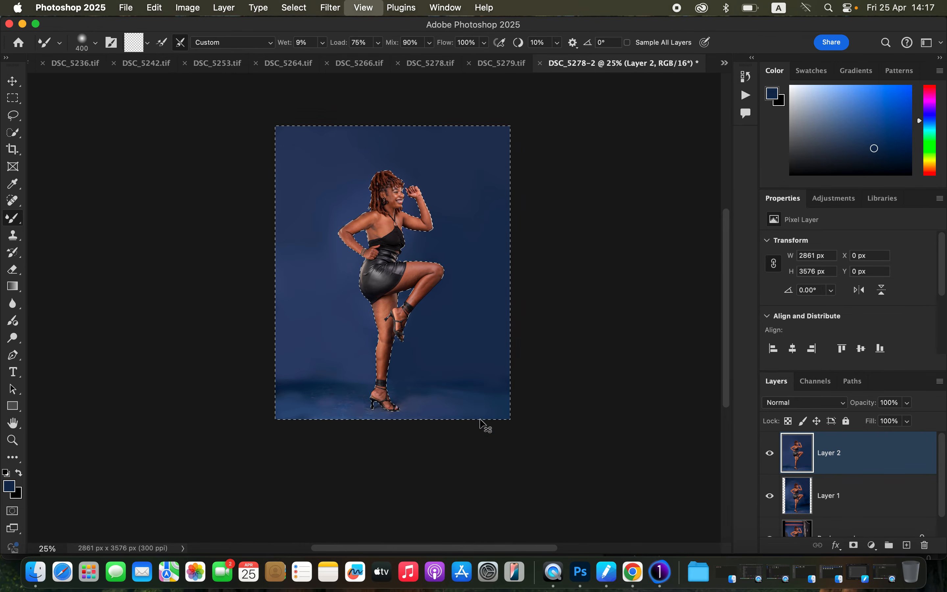
pyautogui.press('[')
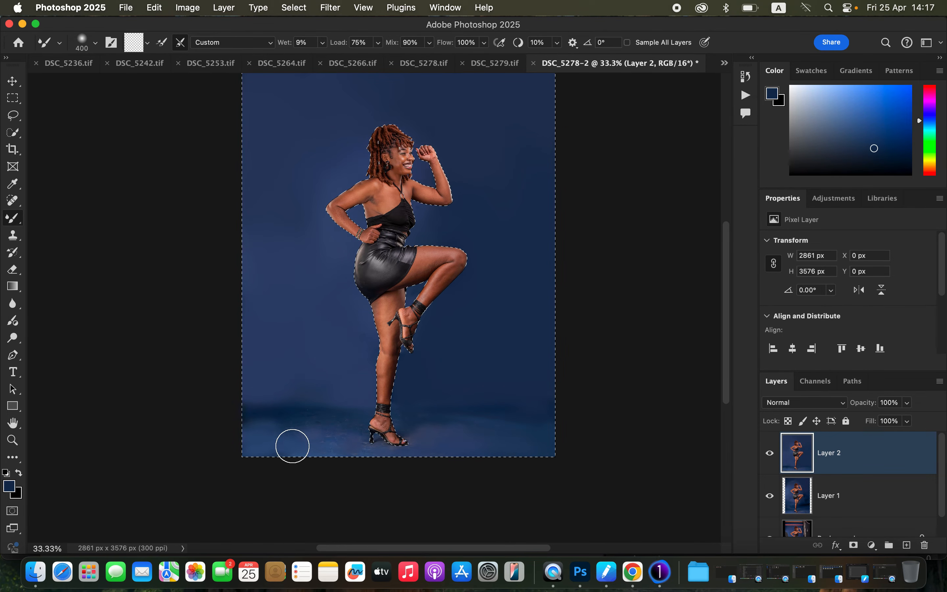
pyautogui.press('[')
pyautogui.moveTo(315, 421)
pyautogui.mouseDown()
pyautogui.moveTo(238, 430)
pyautogui.moveTo(296, 429)
pyautogui.moveTo(253, 424)
pyautogui.moveTo(295, 400)
pyautogui.moveTo(283, 399)
pyautogui.moveTo(327, 421)
pyautogui.moveTo(281, 436)
pyautogui.moveTo(297, 427)
pyautogui.moveTo(337, 446)
pyautogui.moveTo(323, 439)
pyautogui.moveTo(243, 453)
pyautogui.moveTo(233, 443)
pyautogui.moveTo(288, 415)
pyautogui.moveTo(252, 417)
pyautogui.moveTo(330, 393)
pyautogui.moveTo(280, 394)
pyautogui.moveTo(295, 390)
pyautogui.moveTo(417, 422)
pyautogui.moveTo(414, 407)
pyautogui.moveTo(405, 408)
pyautogui.moveTo(474, 404)
pyautogui.moveTo(460, 430)
pyautogui.moveTo(420, 432)
pyautogui.moveTo(510, 439)
pyautogui.moveTo(418, 415)
pyautogui.moveTo(558, 413)
pyautogui.moveTo(506, 414)
pyautogui.moveTo(436, 435)
pyautogui.moveTo(576, 435)
pyautogui.moveTo(431, 432)
pyautogui.moveTo(454, 412)
pyautogui.mouseUp()
# - Smooth the floor closely around the standing shoe with the Mixer Brush at size 125
pyautogui.press('super+equal')
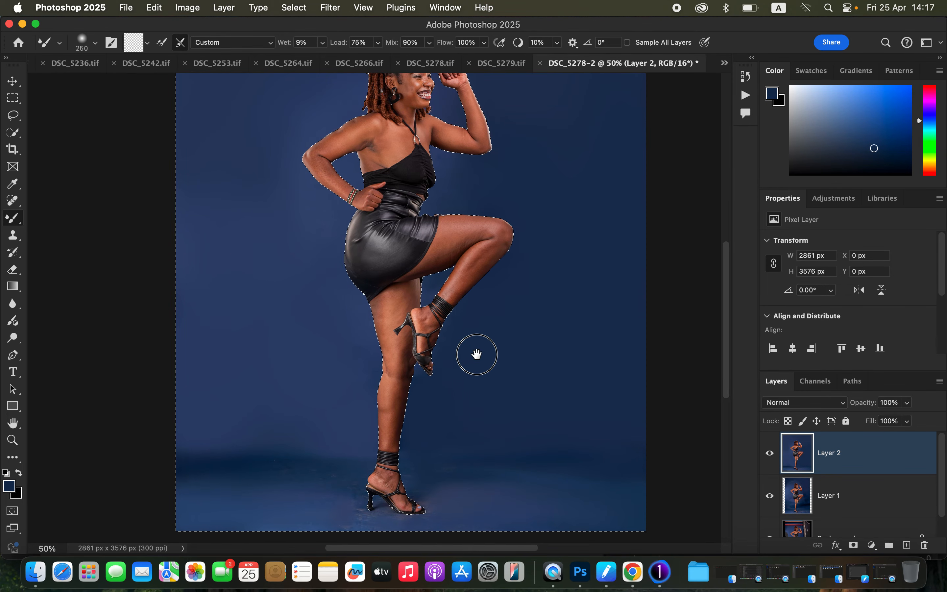
pyautogui.scroll(-5, 476, 353)
pyautogui.press('[')
pyautogui.press('[')
pyautogui.press('[')
pyautogui.press('[')
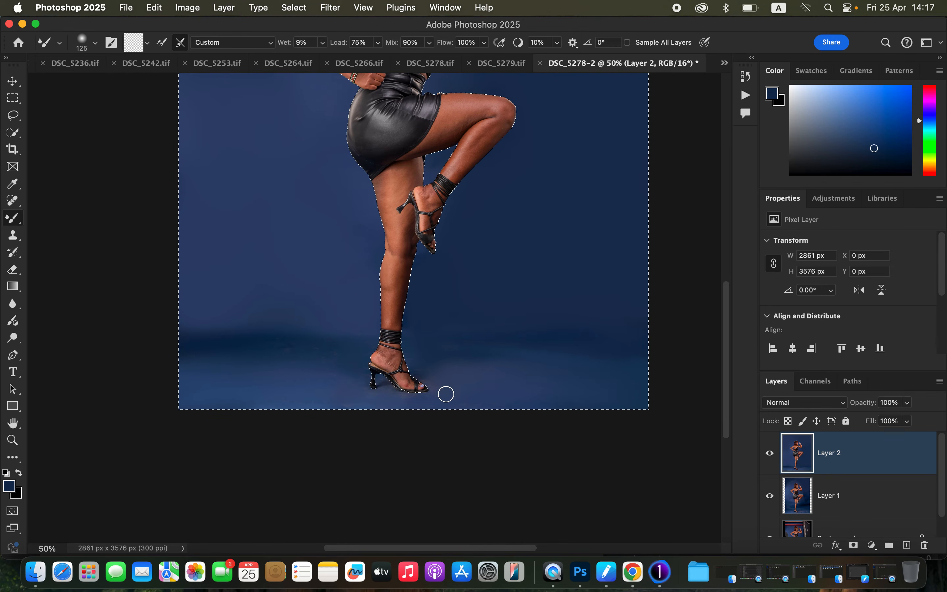
# - Blend the backdrop from beside the raised foot down to the floor with the Mixer Brush at size 200
pyautogui.press(']')
pyautogui.press(']')
pyautogui.press(']')
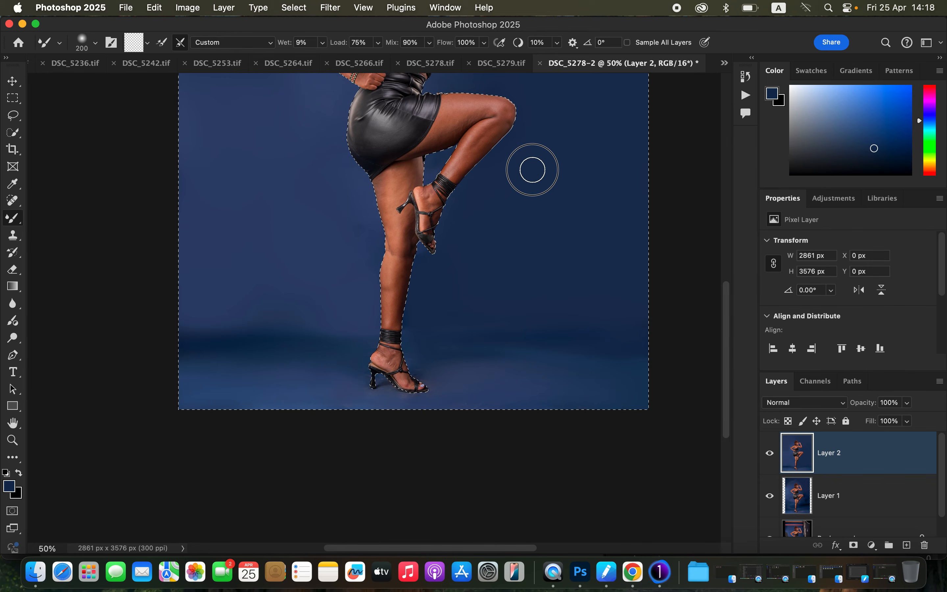
pyautogui.moveTo(454, 253); pyautogui.dragTo(505, 395)
# - Compare the whole image with and without the blended backdrop by toggling Layer 2's visibility
pyautogui.press('super+minus')
pyautogui.press('super+minus')
pyautogui.press('super+plus')
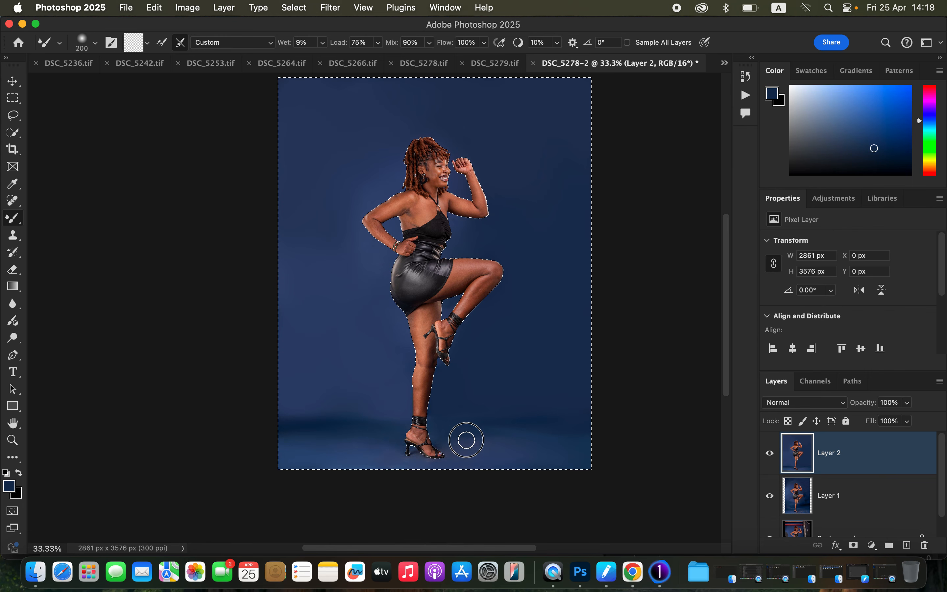
pyautogui.click(769, 454)
pyautogui.click(768, 454)
pyautogui.click(768, 454)
pyautogui.click(768, 454)
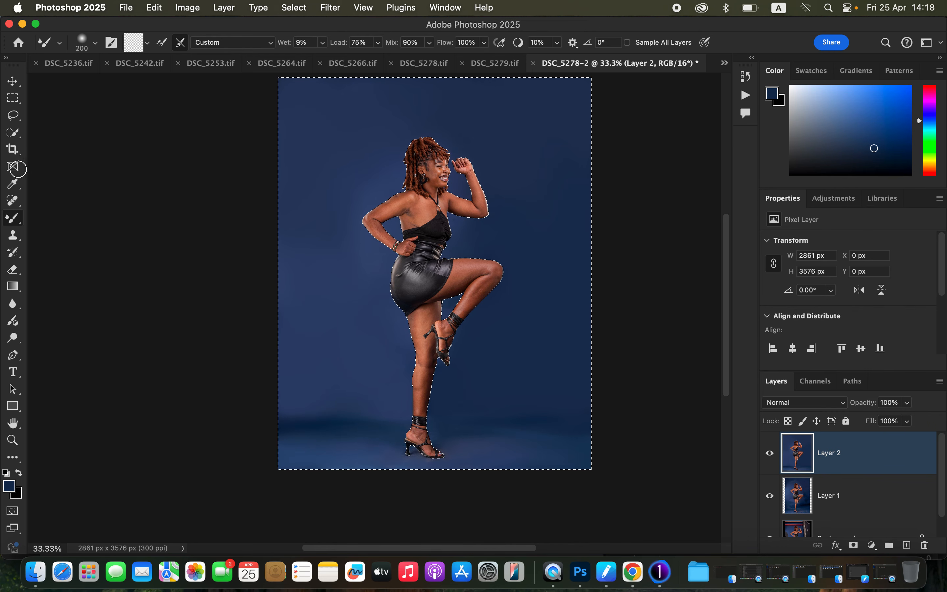
# - Clear the backdrop selection around the model using the Lasso tool
pyautogui.click(13, 118)
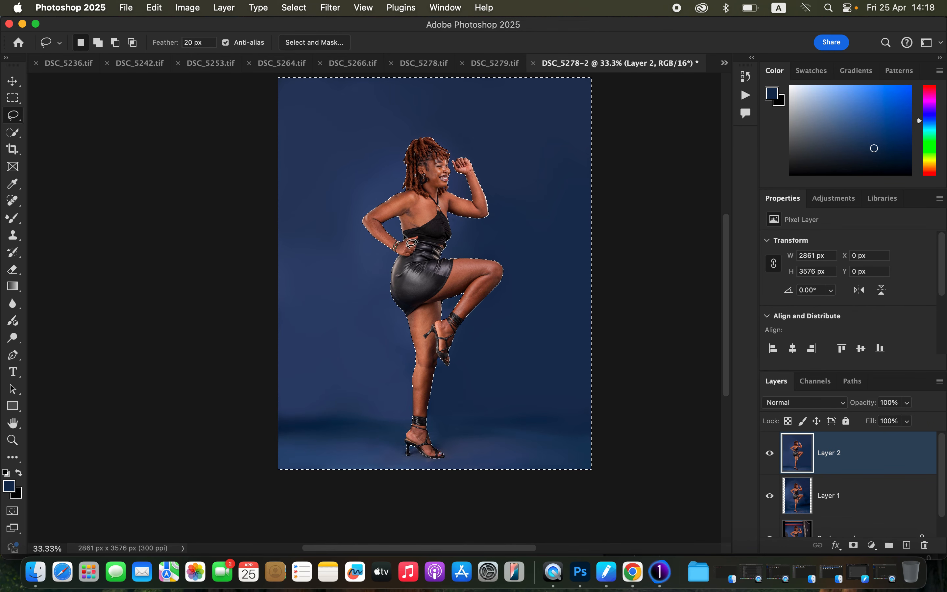
pyautogui.click(405, 229)
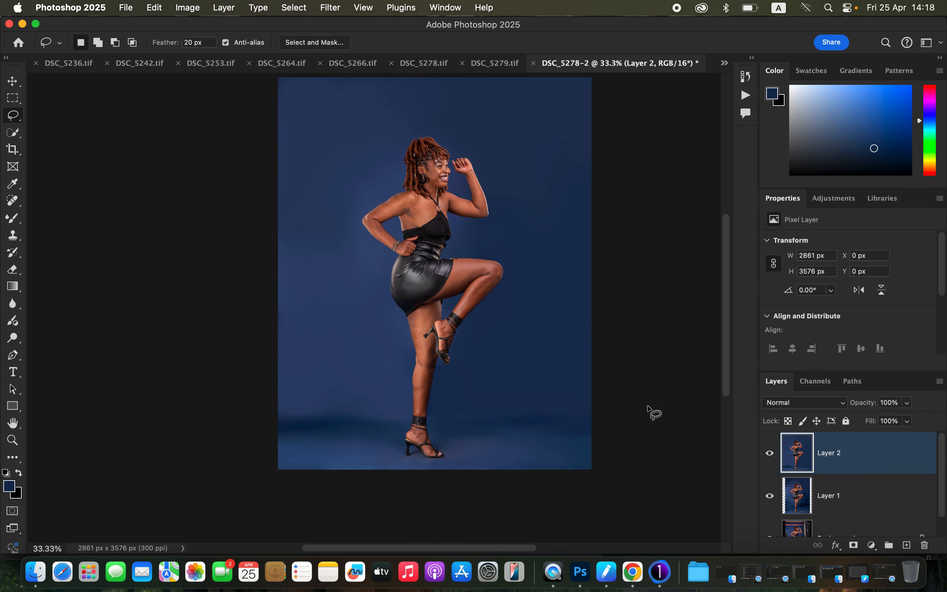
pyautogui.press('super+minus')
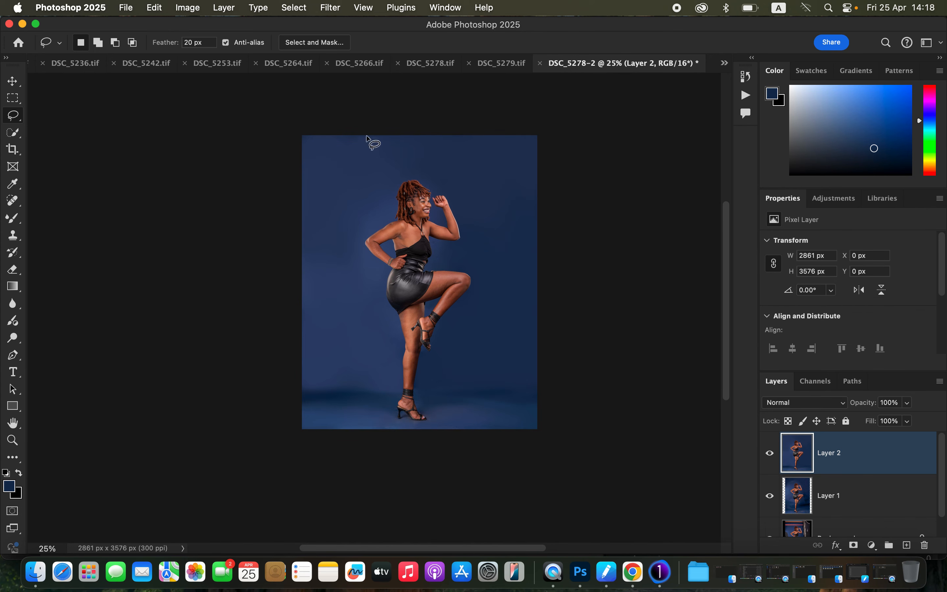
# - Open Layer 2 in the Camera Raw Filter and shift the Color Mixer's Blues hue towards teal
pyautogui.click(332, 8)
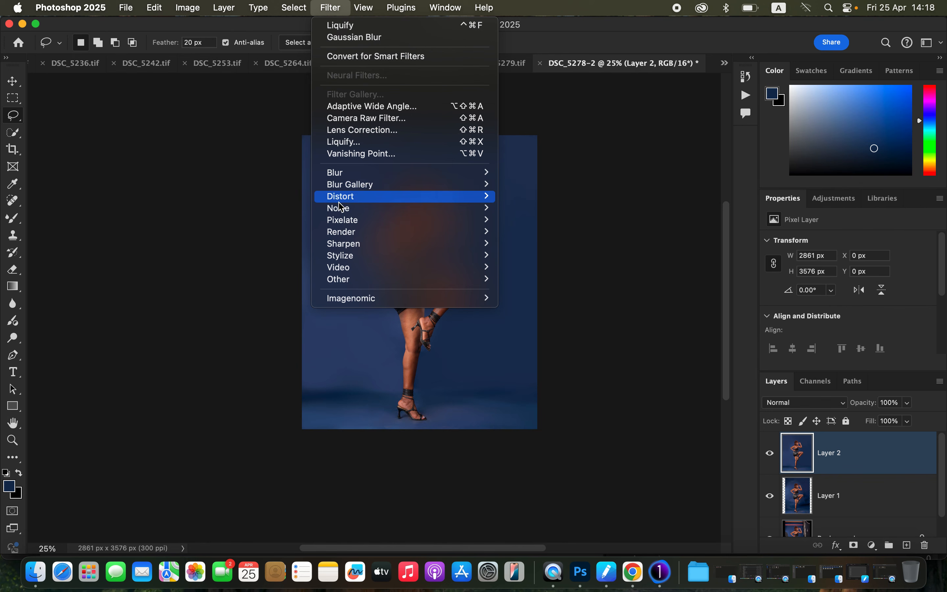
pyautogui.click(375, 121)
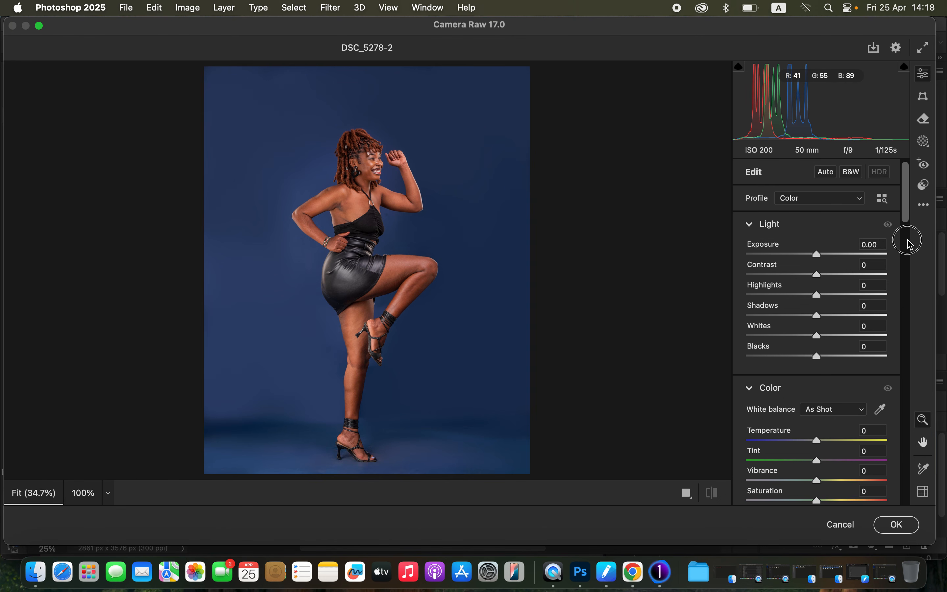
pyautogui.moveTo(908, 222); pyautogui.dragTo(909, 345)
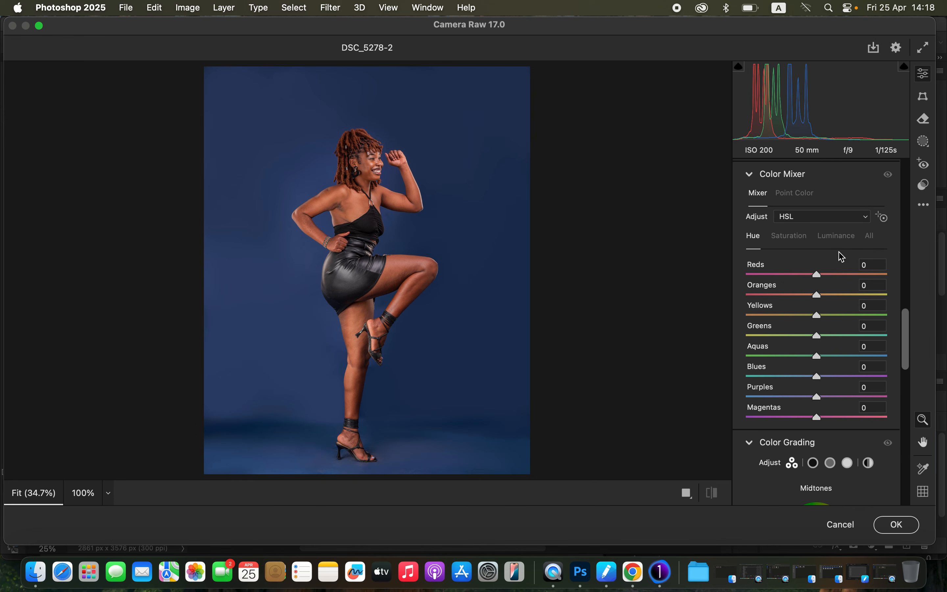
pyautogui.click(884, 222)
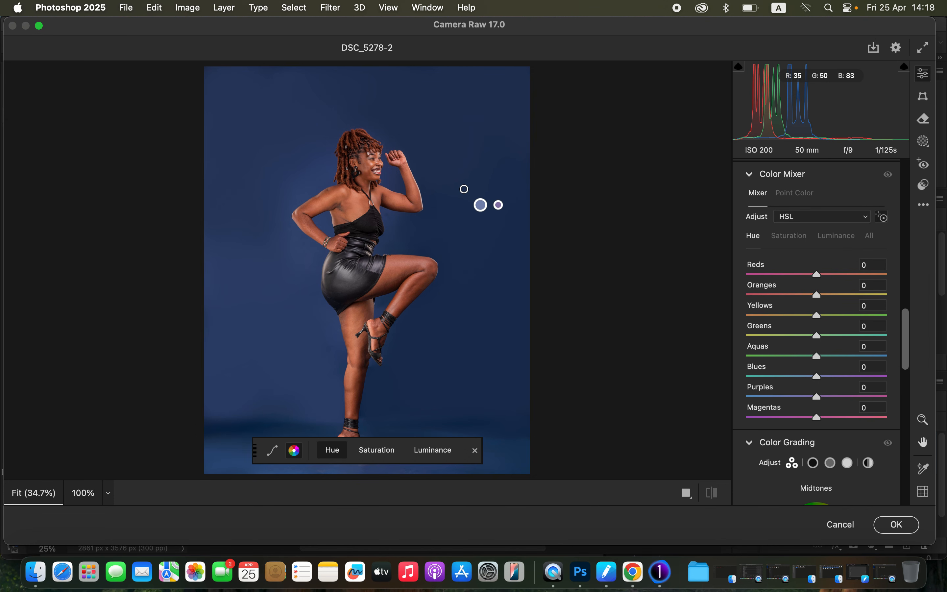
pyautogui.moveTo(470, 189); pyautogui.dragTo(475, 189)
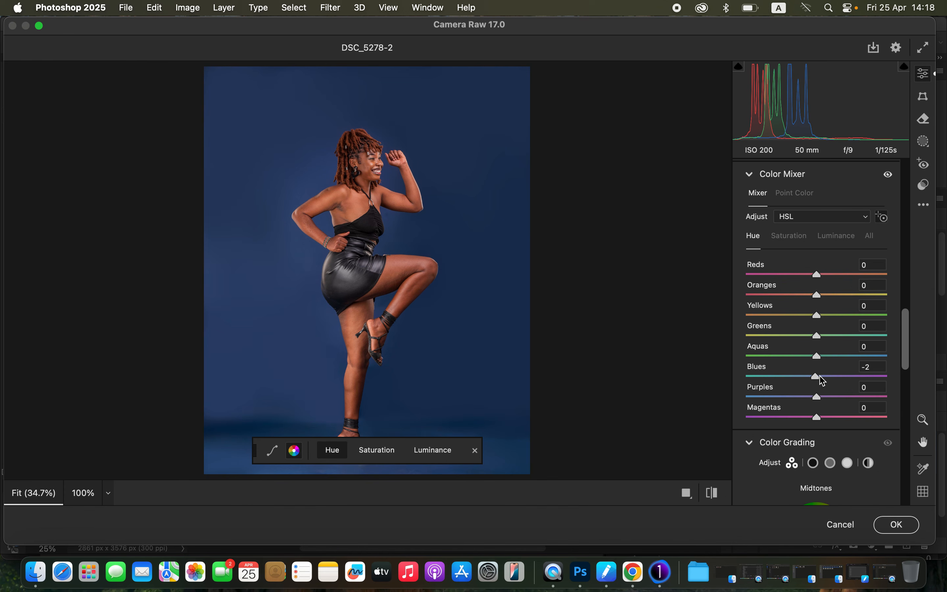
pyautogui.moveTo(816, 378); pyautogui.dragTo(801, 378)
# - Lower the Blues luminance in the Color Mixer to darken the backdrop, and apply the Camera Raw adjustments
pyautogui.click(831, 235)
pyautogui.click(808, 376)
pyautogui.moveTo(810, 379); pyautogui.dragTo(780, 378)
pyautogui.click(894, 528)
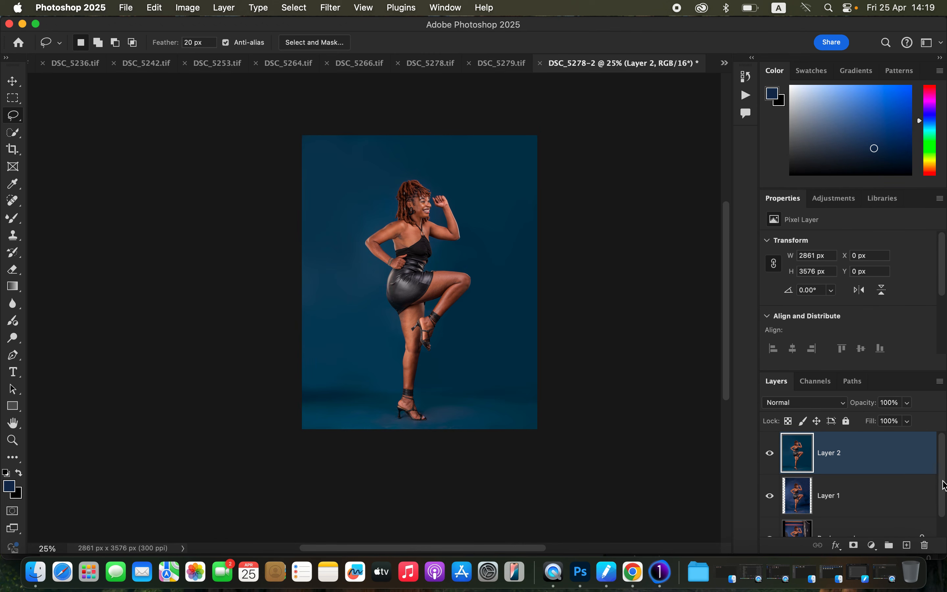
# - Compare the finished edit with the original photo by repeatedly isolating the Background layer's visibility
pyautogui.scroll(-2, 937, 490)
pyautogui.keyDown('alt'); pyautogui.click(769, 518); pyautogui.keyUp('alt')
pyautogui.keyDown('alt'); pyautogui.click(770, 518); pyautogui.keyUp('alt')
pyautogui.keyDown('alt'); pyautogui.click(770, 518); pyautogui.keyUp('alt')
pyautogui.keyDown('alt'); pyautogui.click(770, 523); pyautogui.keyUp('alt')
pyautogui.keyDown('alt'); pyautogui.click(770, 523); pyautogui.keyUp('alt')
pyautogui.keyDown('alt'); pyautogui.click(769, 523); pyautogui.keyUp('alt')
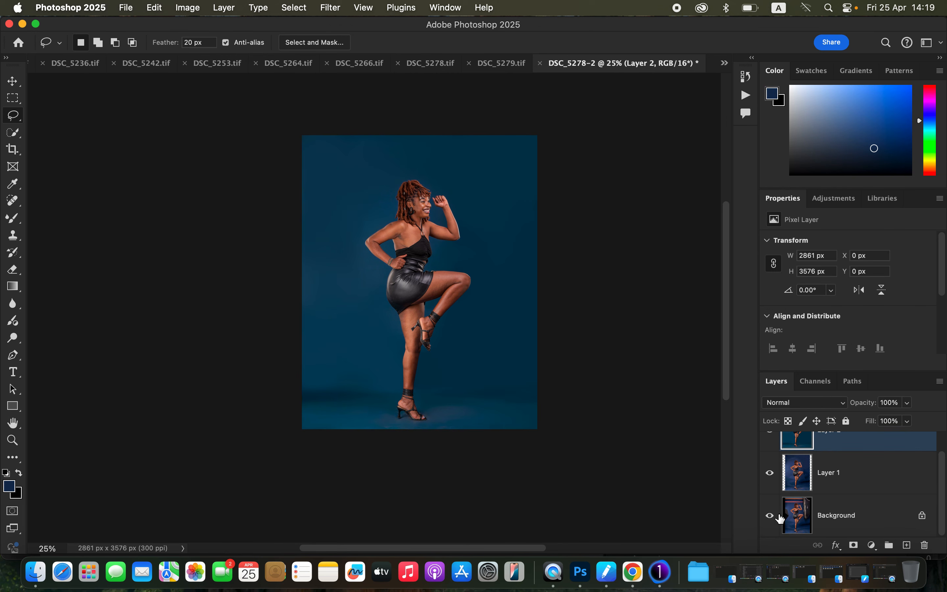